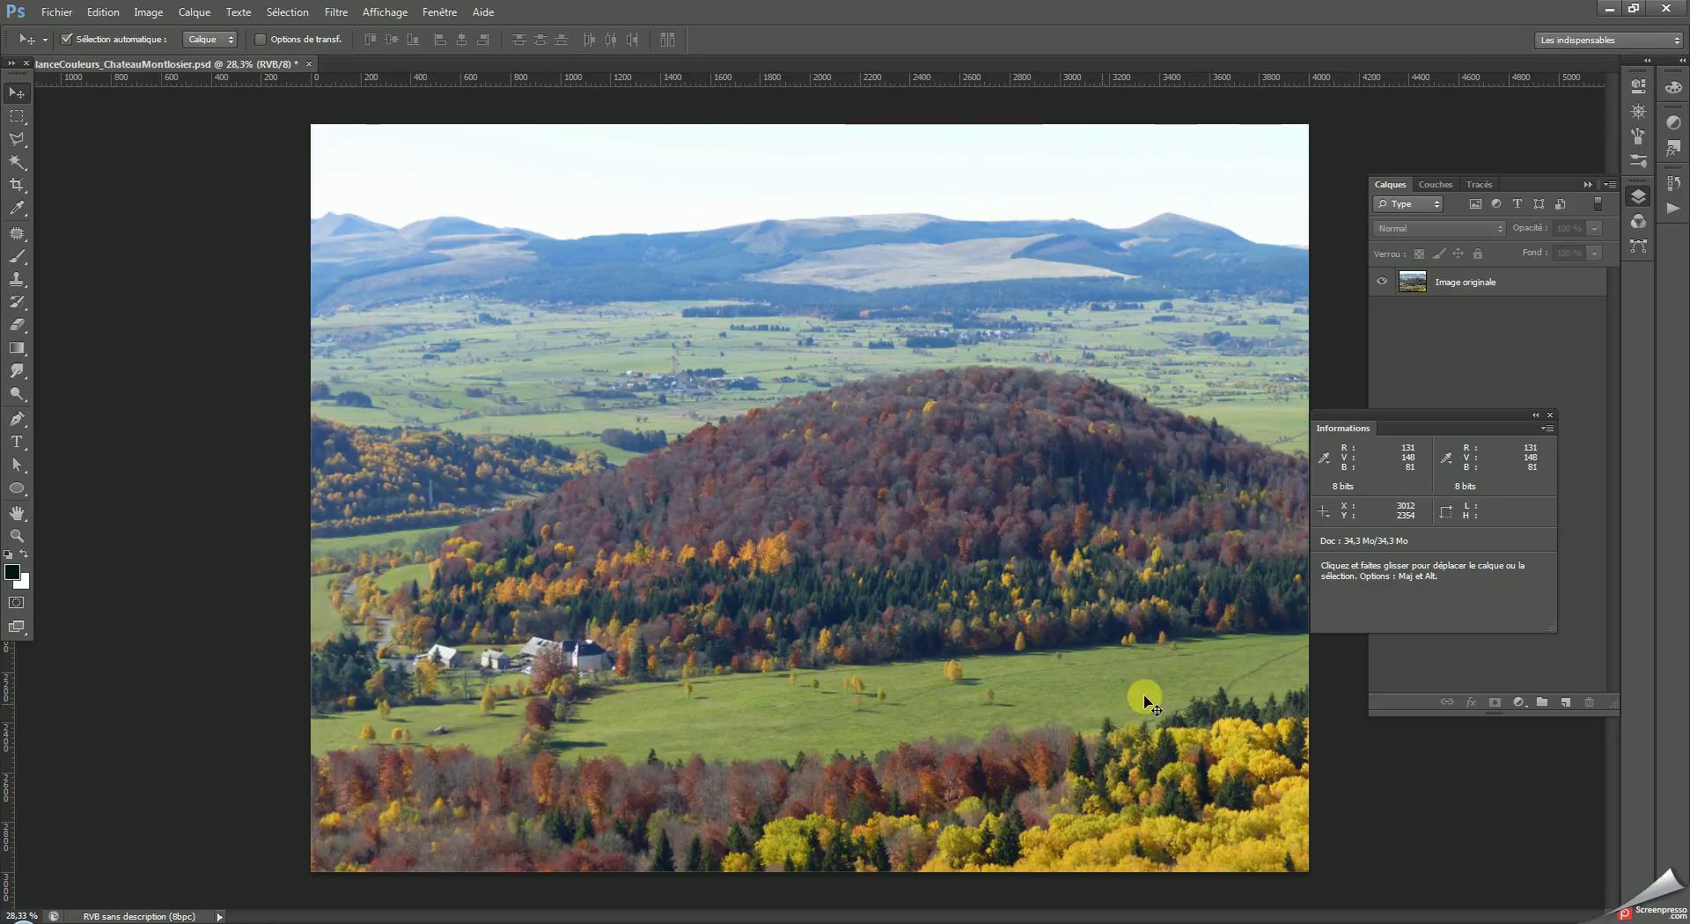
left_click(1519, 702)
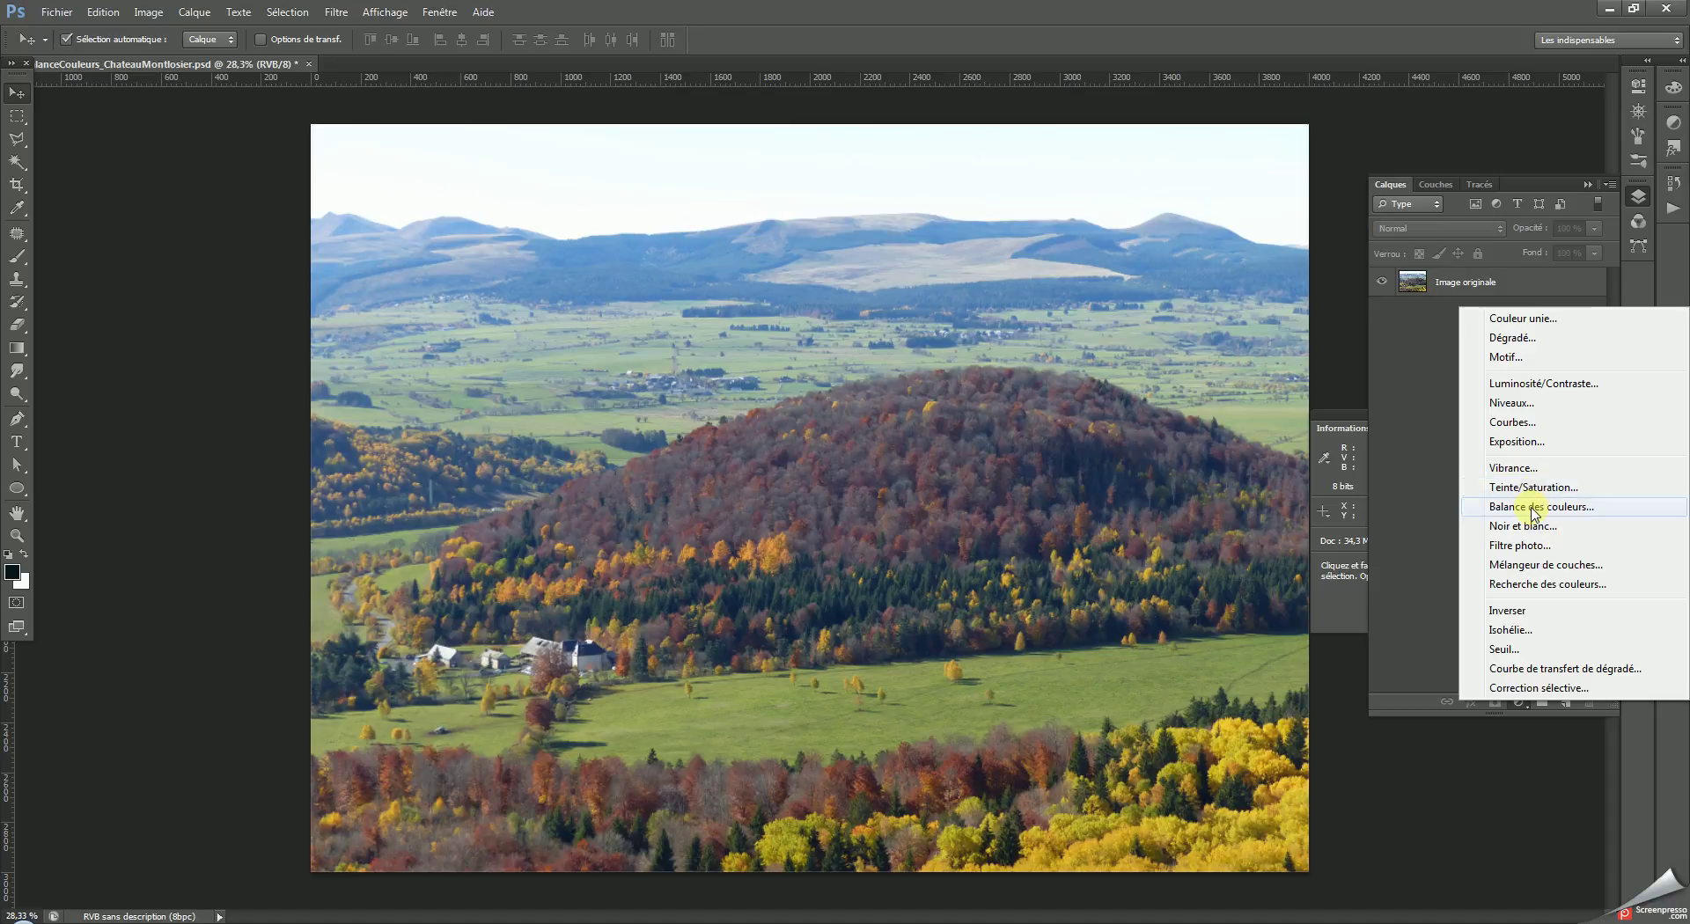
left_click(1077, 416)
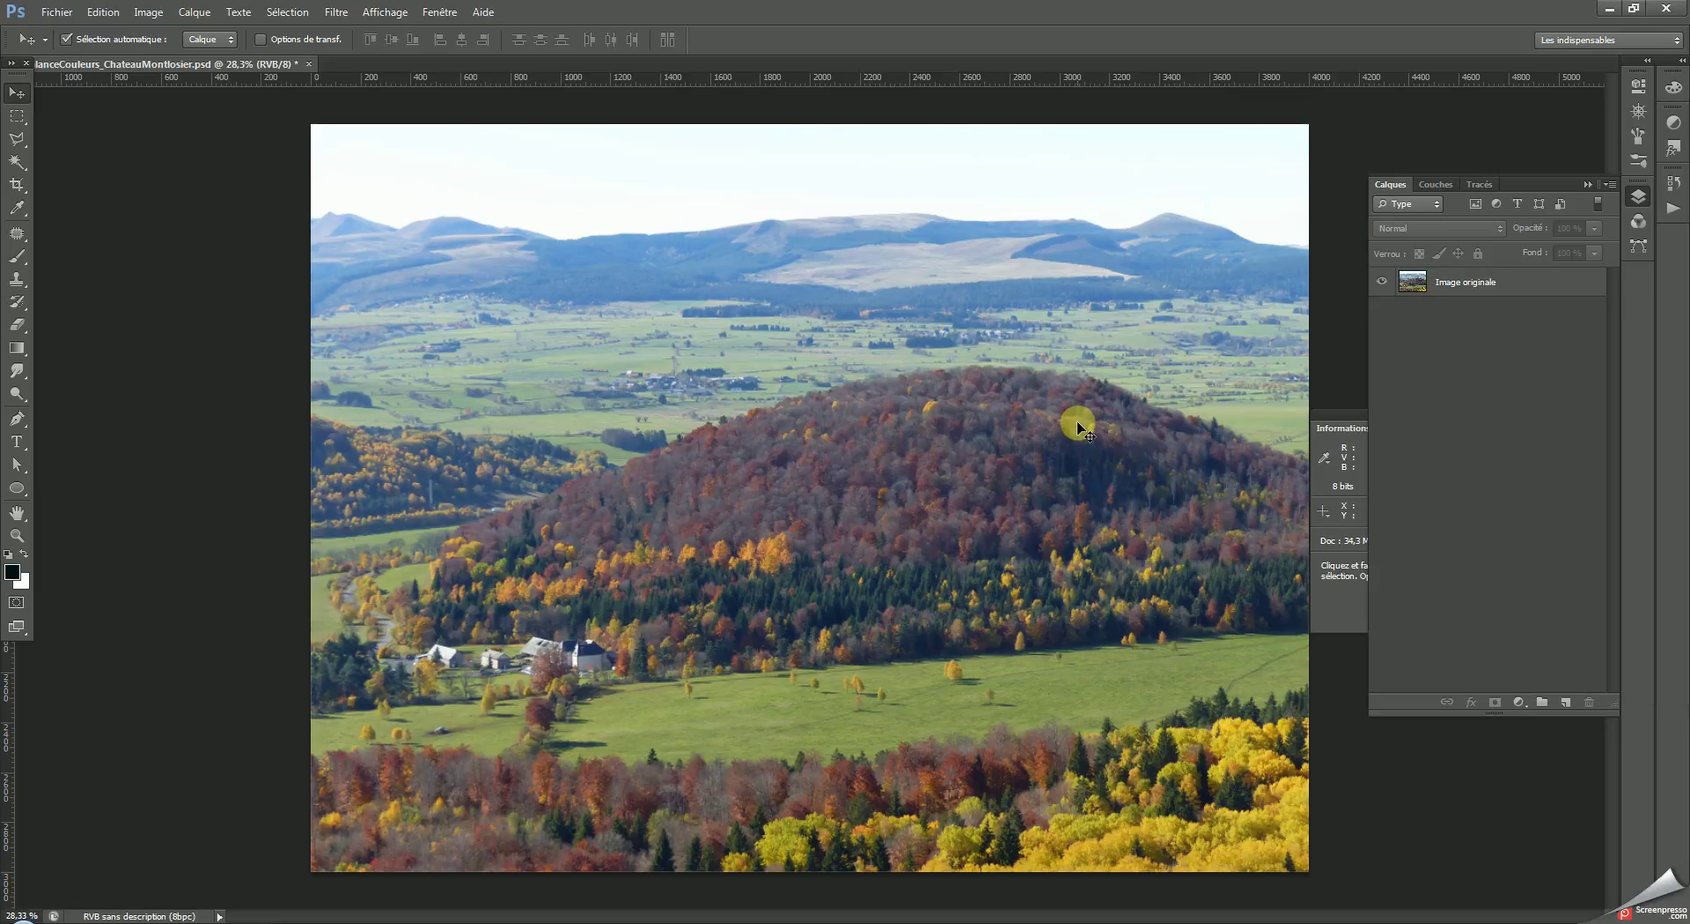
left_click(1338, 427)
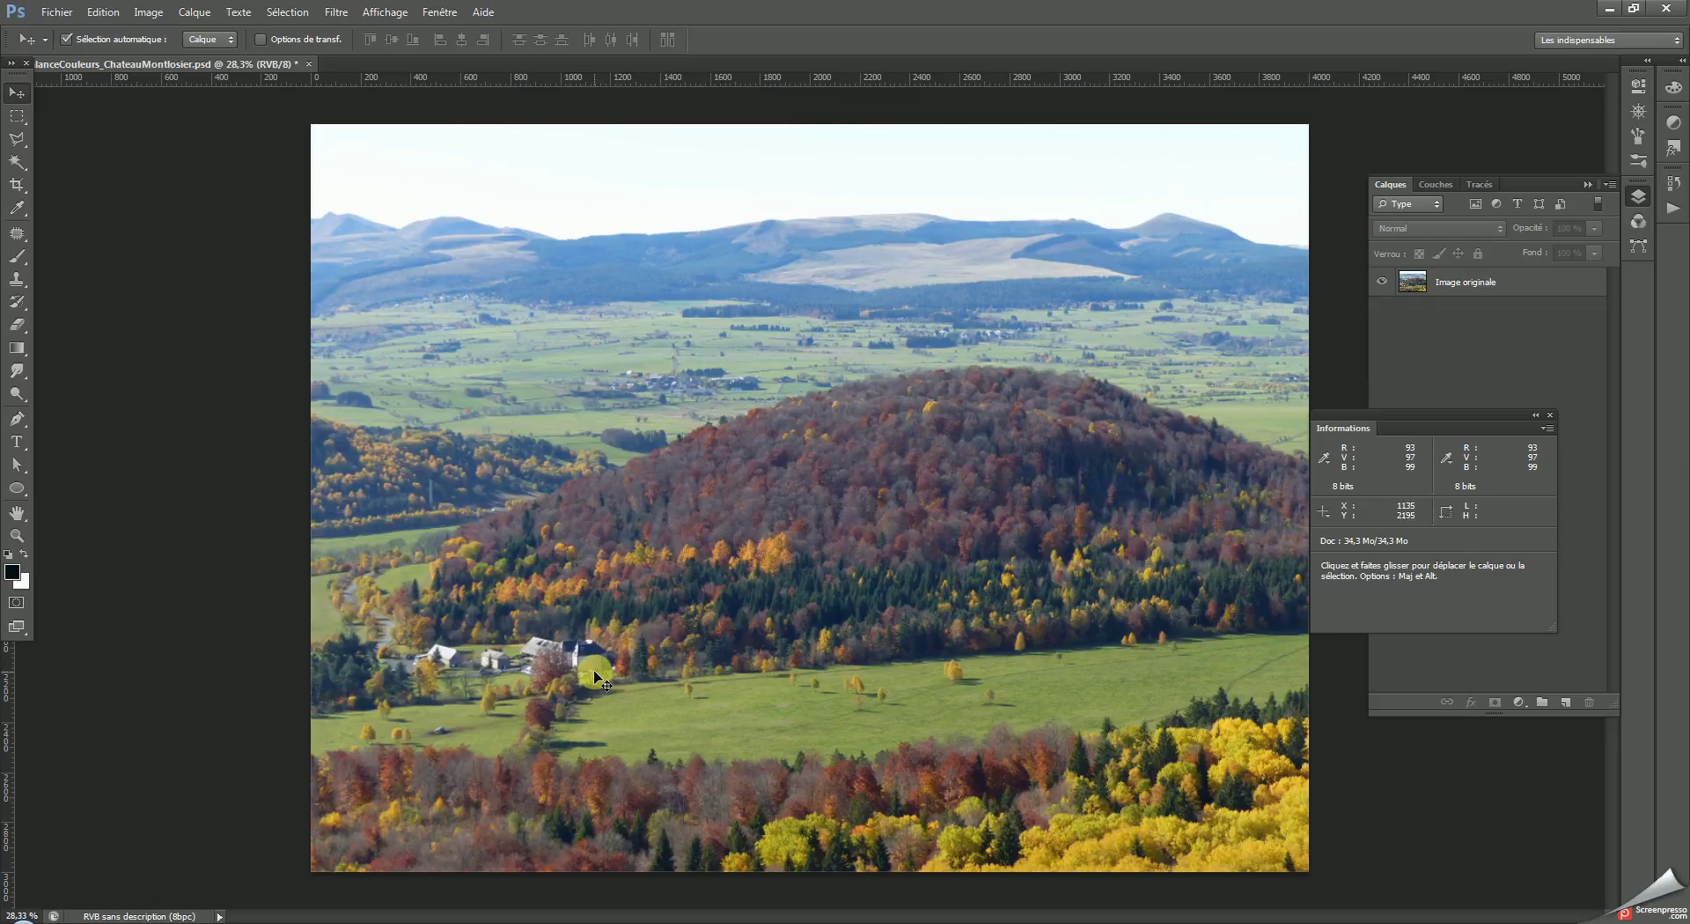
Step: Preview a neutral grey with R, V and B at 128 as foreground colour without applying it
left_click(12, 572)
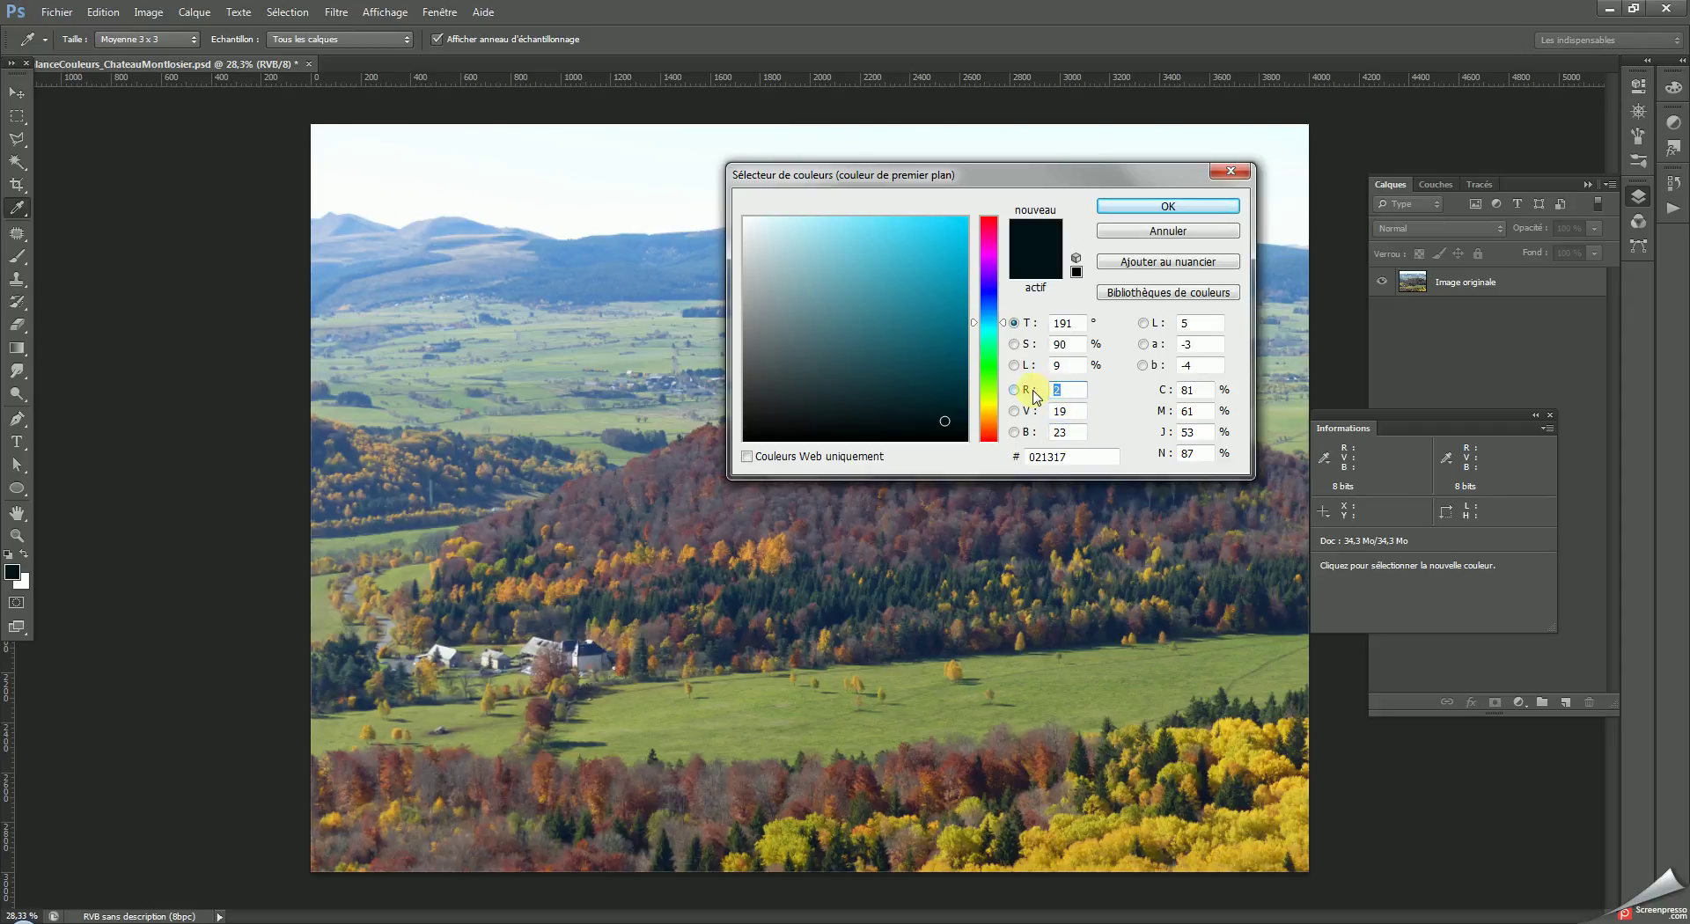
type("128")
key("Tab")
type("128")
key("Tab")
type("128")
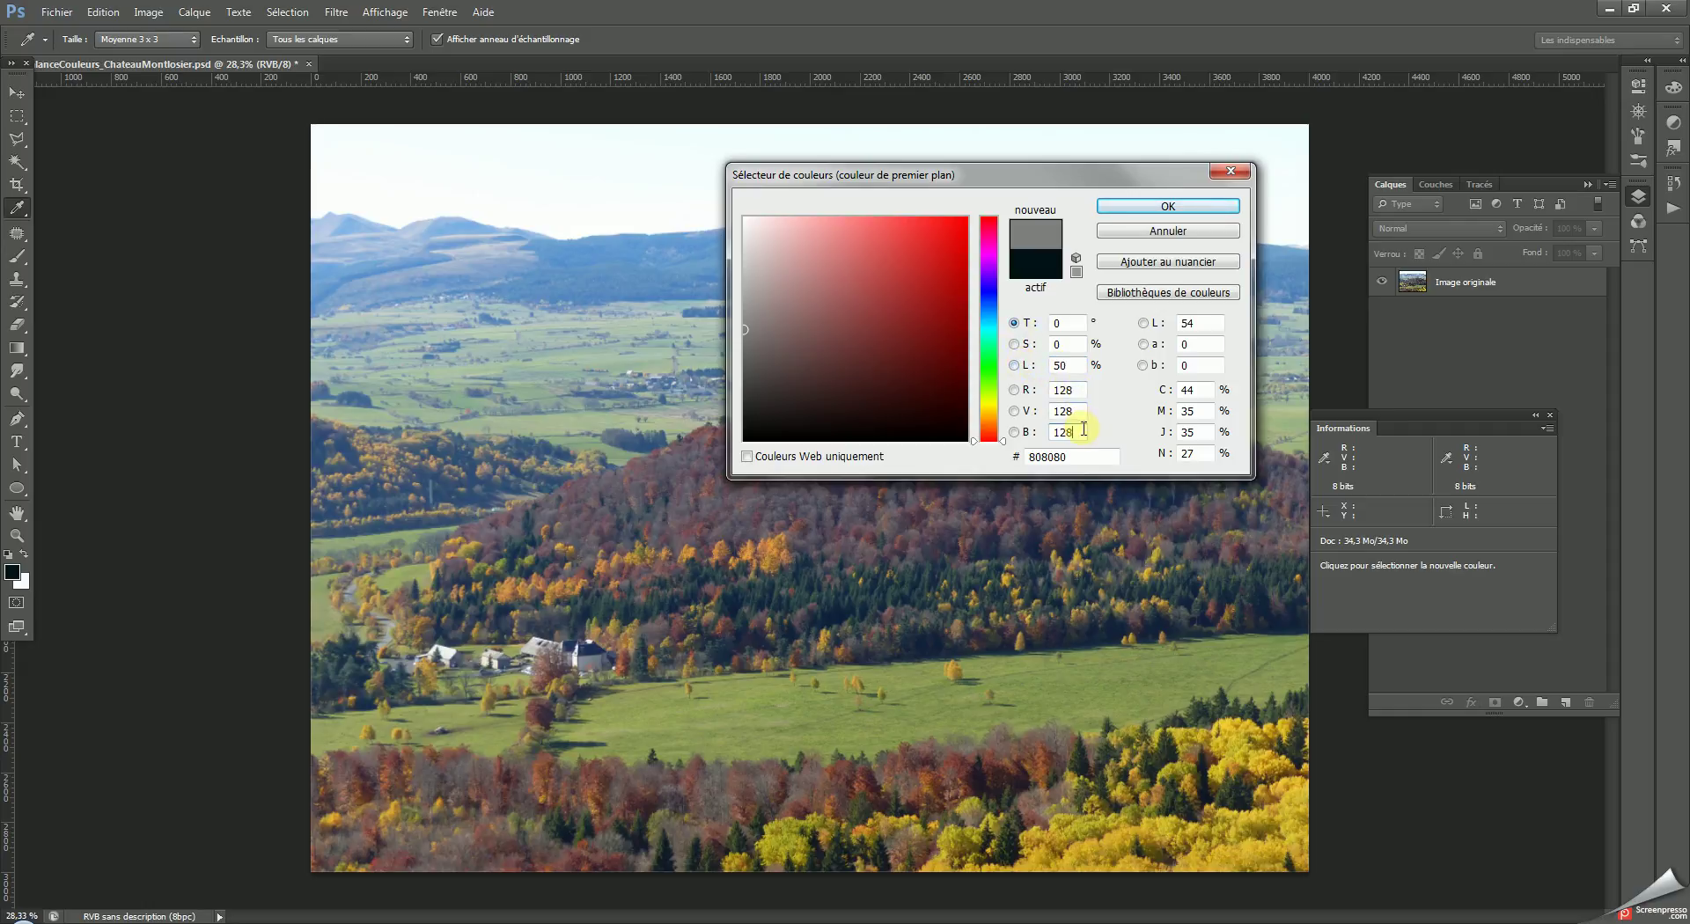
left_click(1135, 231)
key("v")
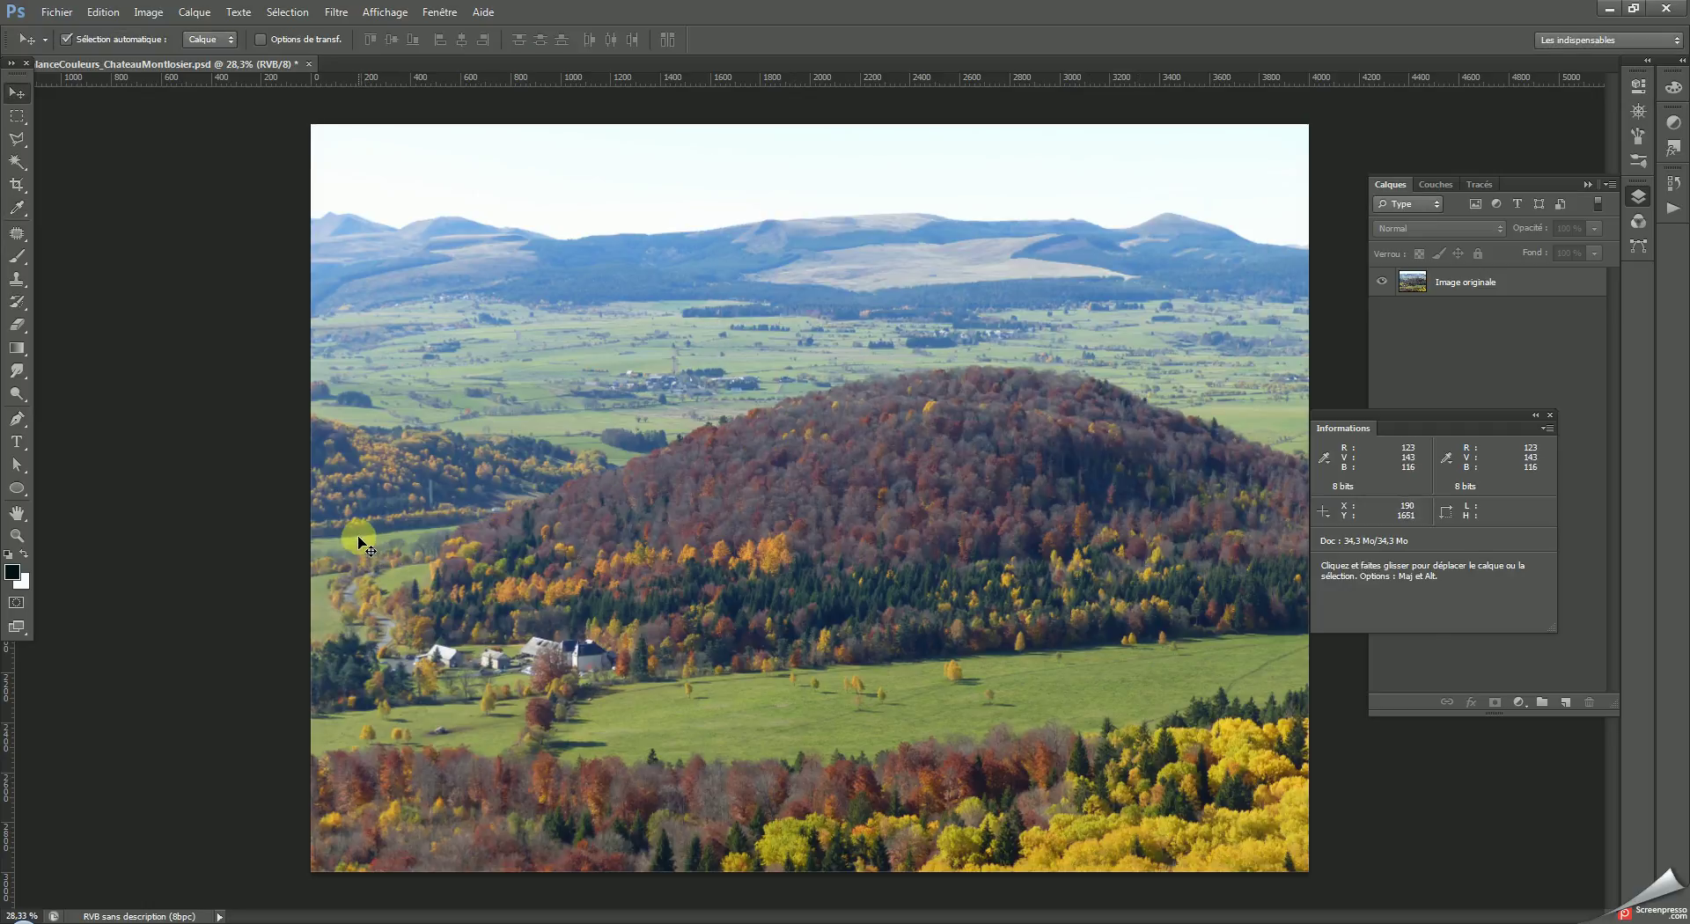
Step: Place a Moyenne 3 x 3 colour sampler on the large building's dark roof and move the Informations panel beside the layers
key("z")
left_click_drag(339, 522, 665, 731)
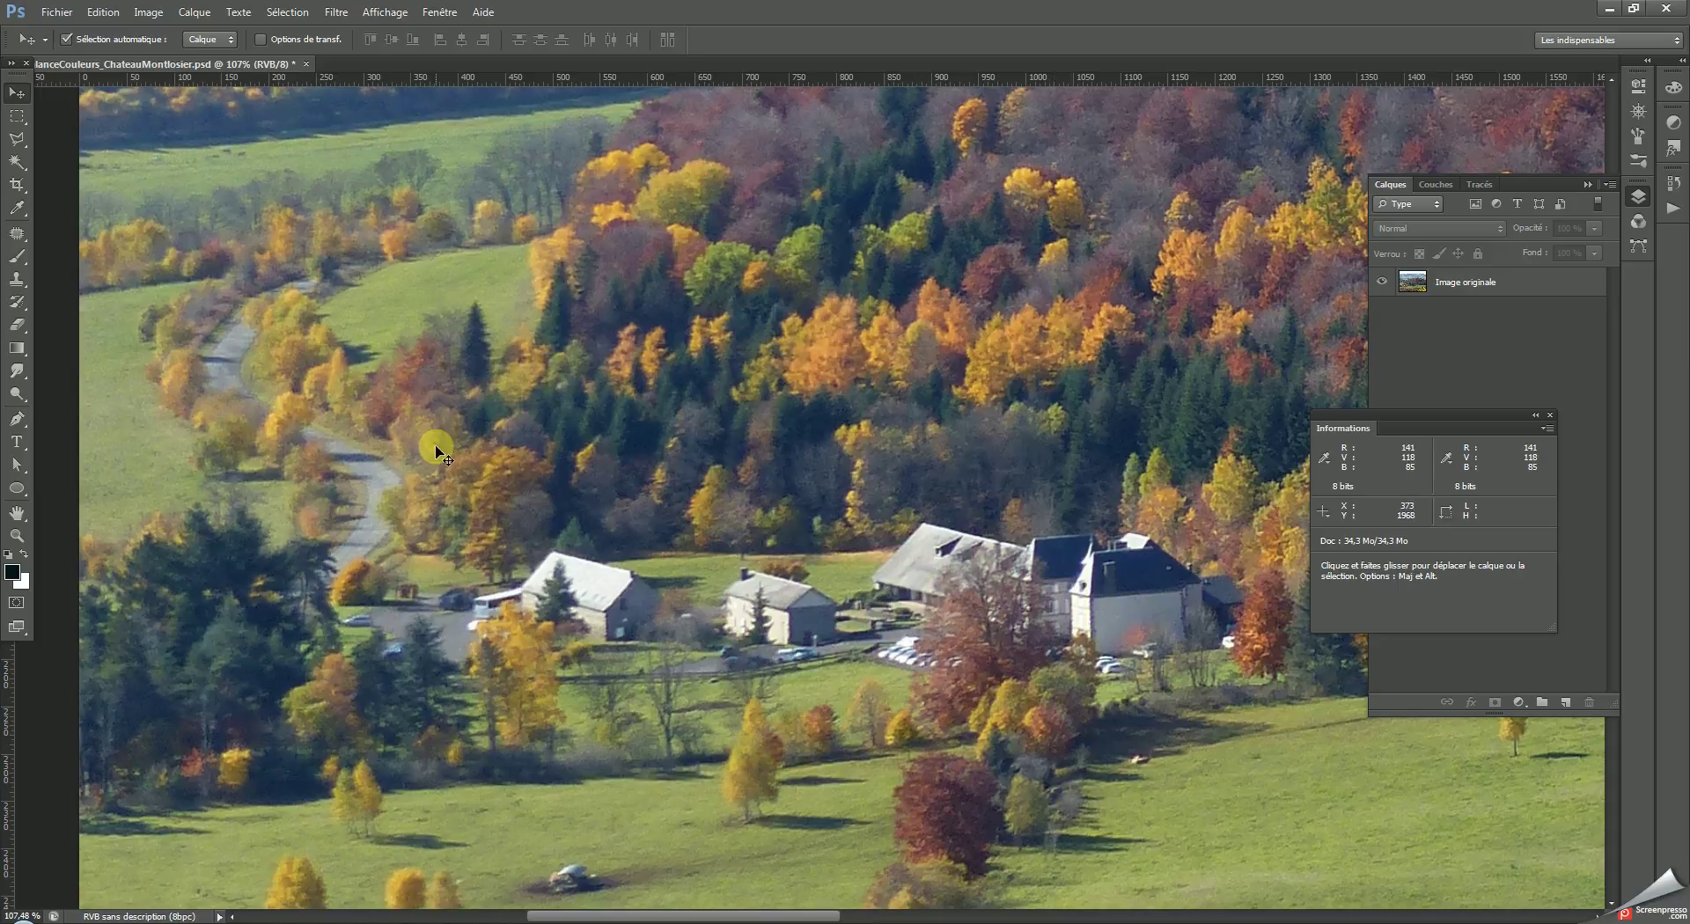
left_click(15, 211)
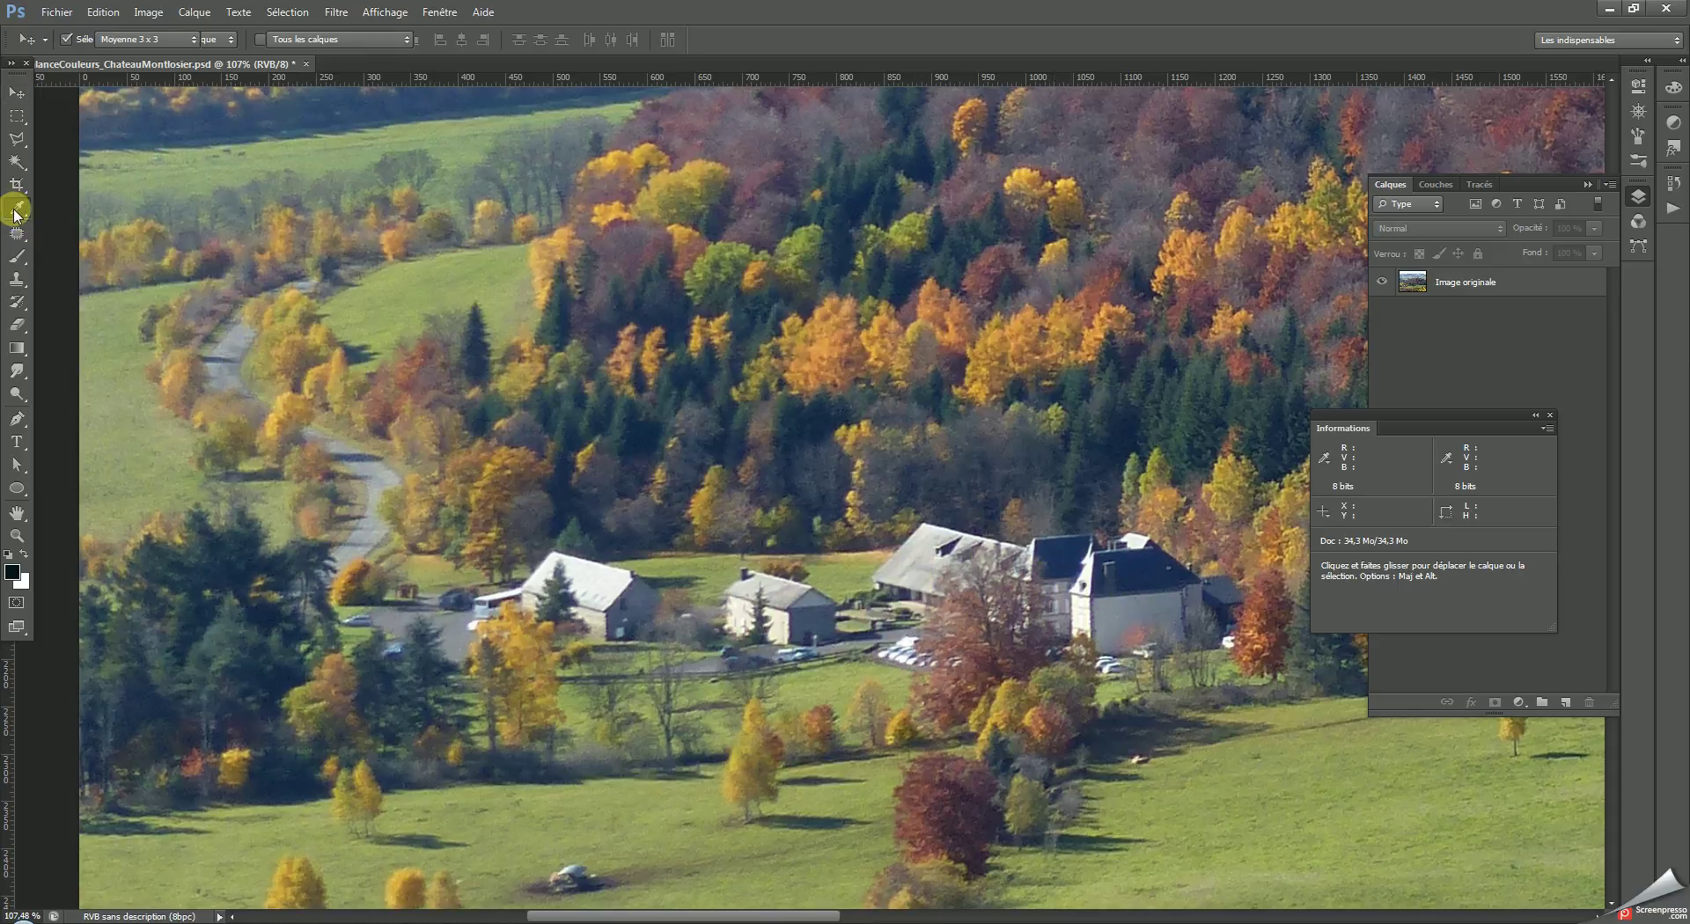
left_click(73, 224)
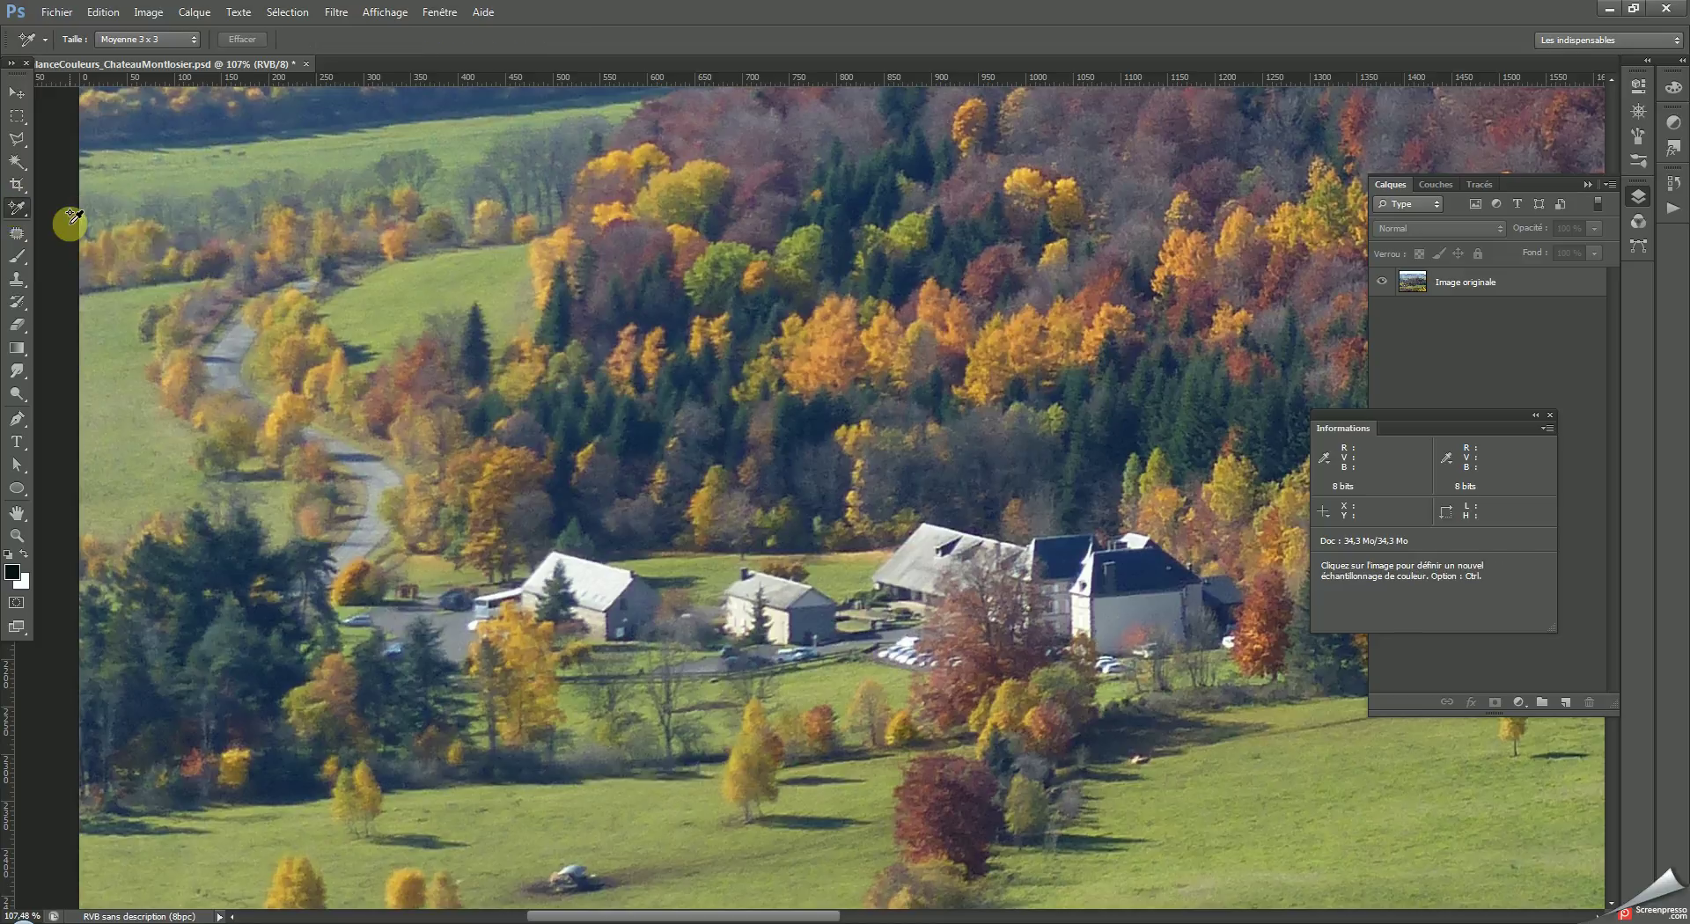
left_click(194, 39)
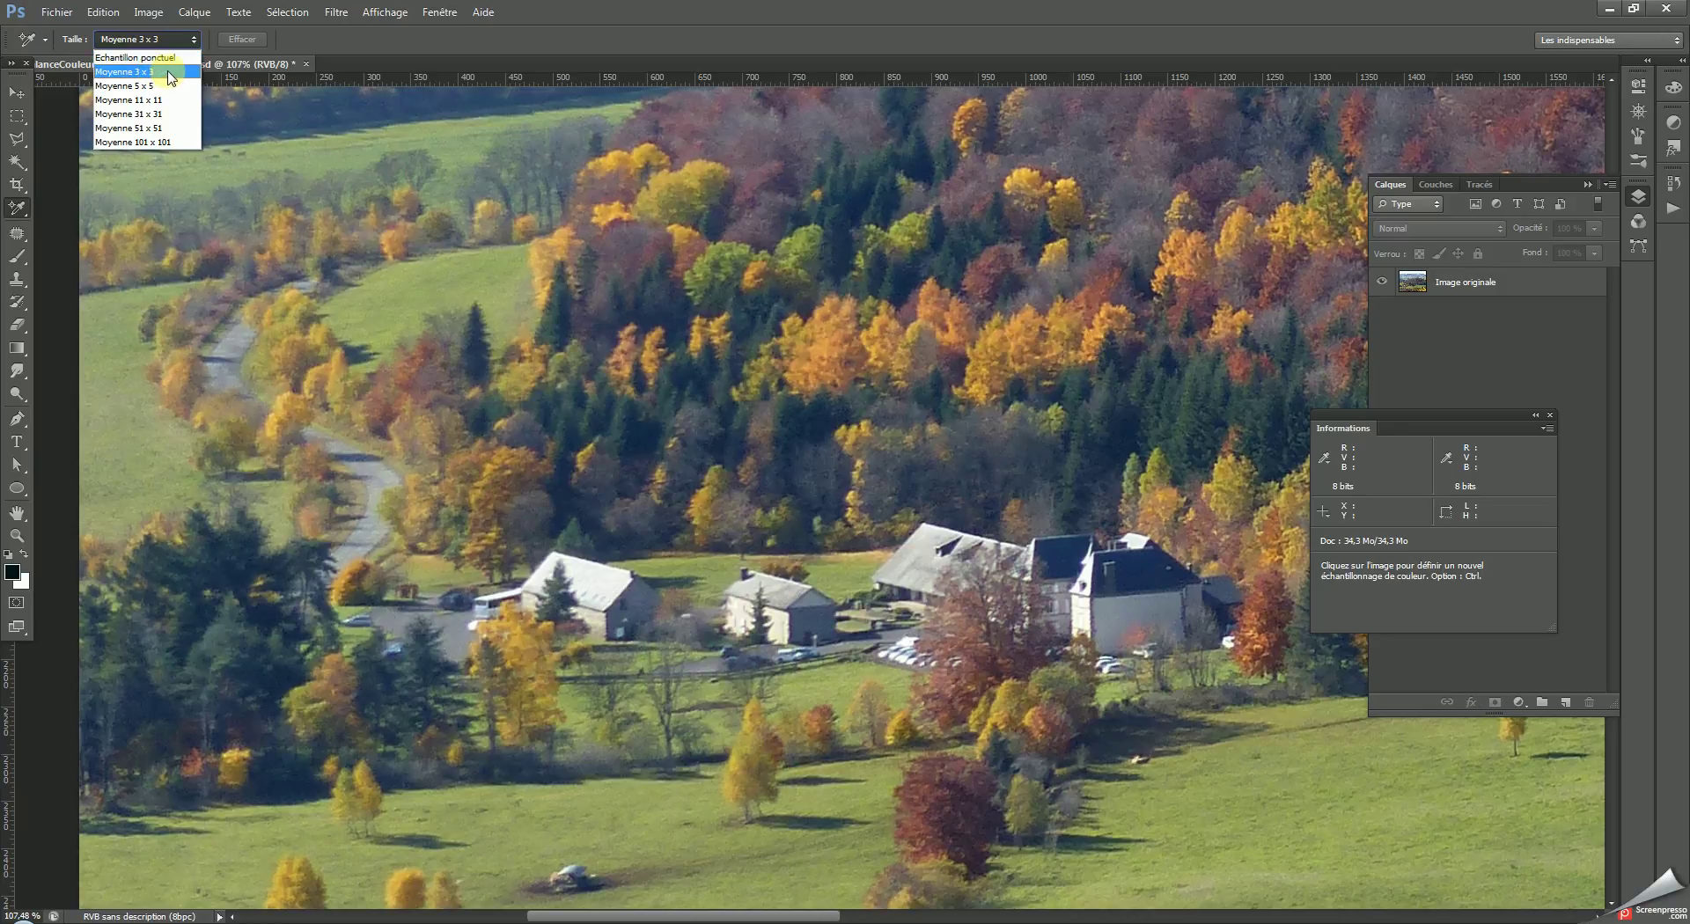
left_click(170, 77)
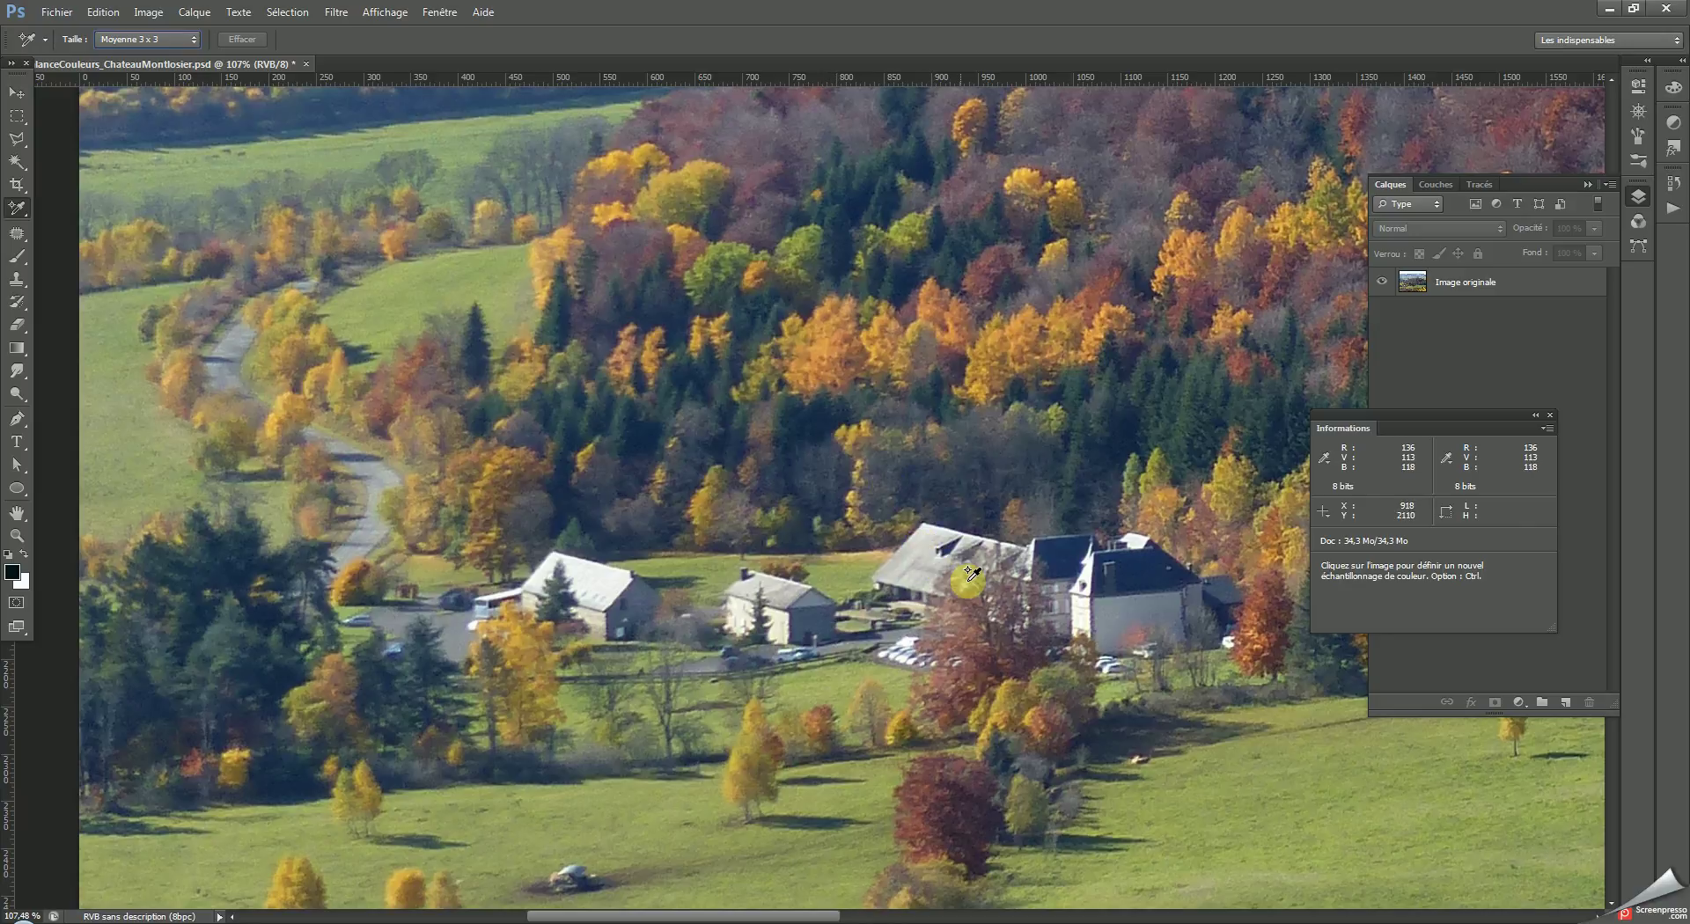
left_click(1144, 568)
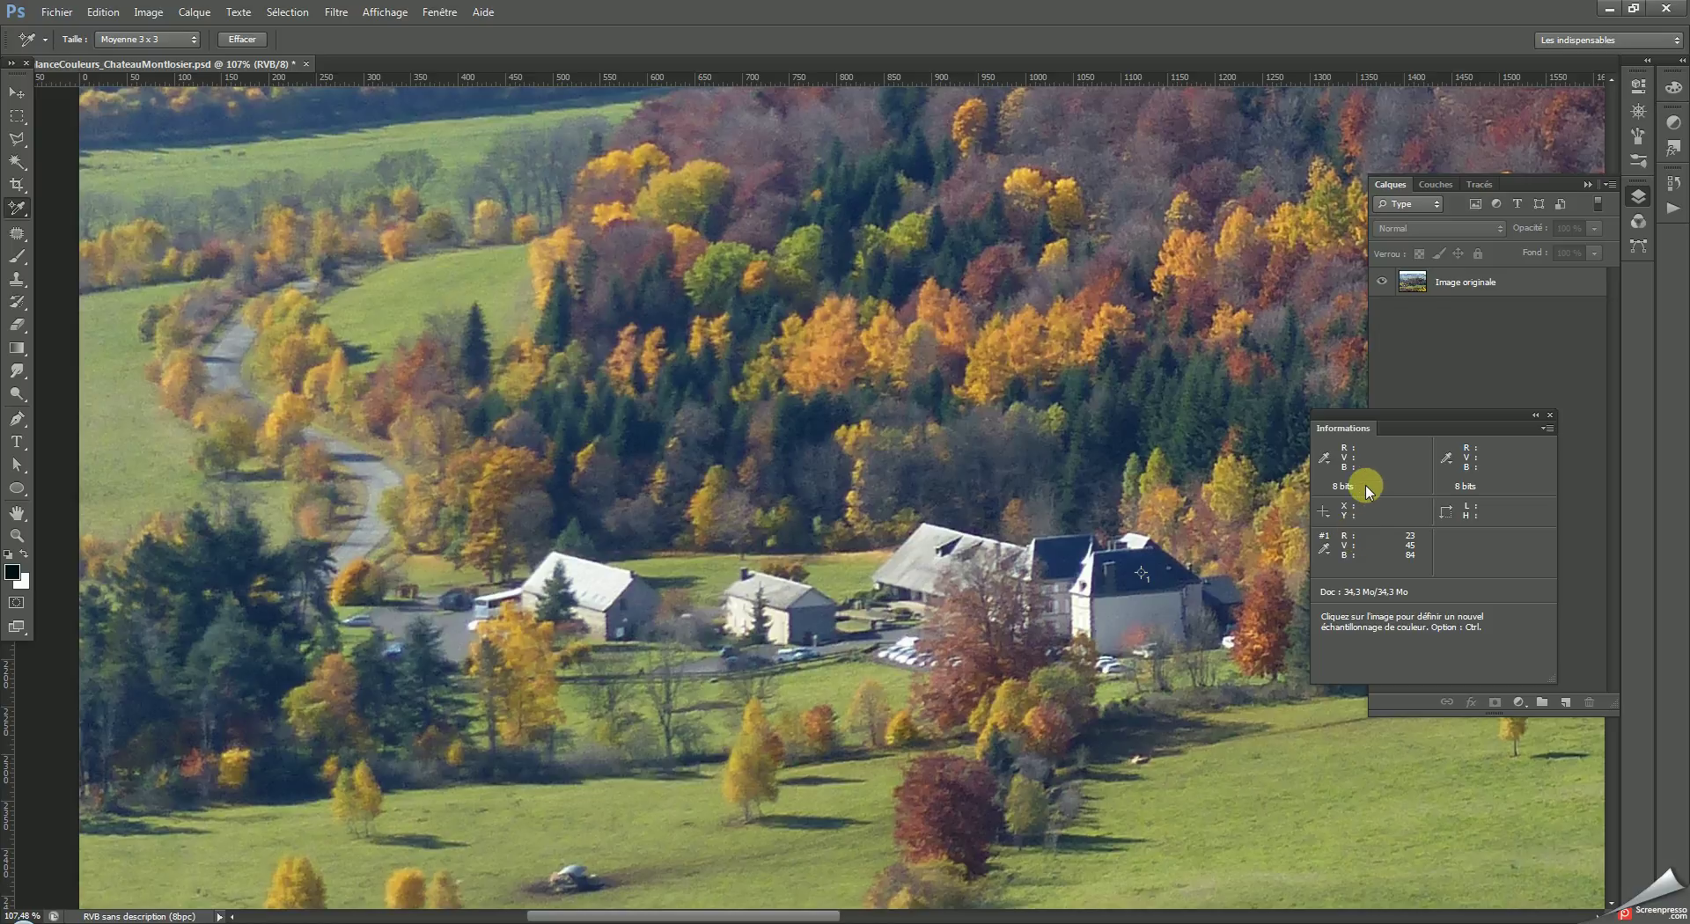
left_click_drag(1382, 415, 1177, 286)
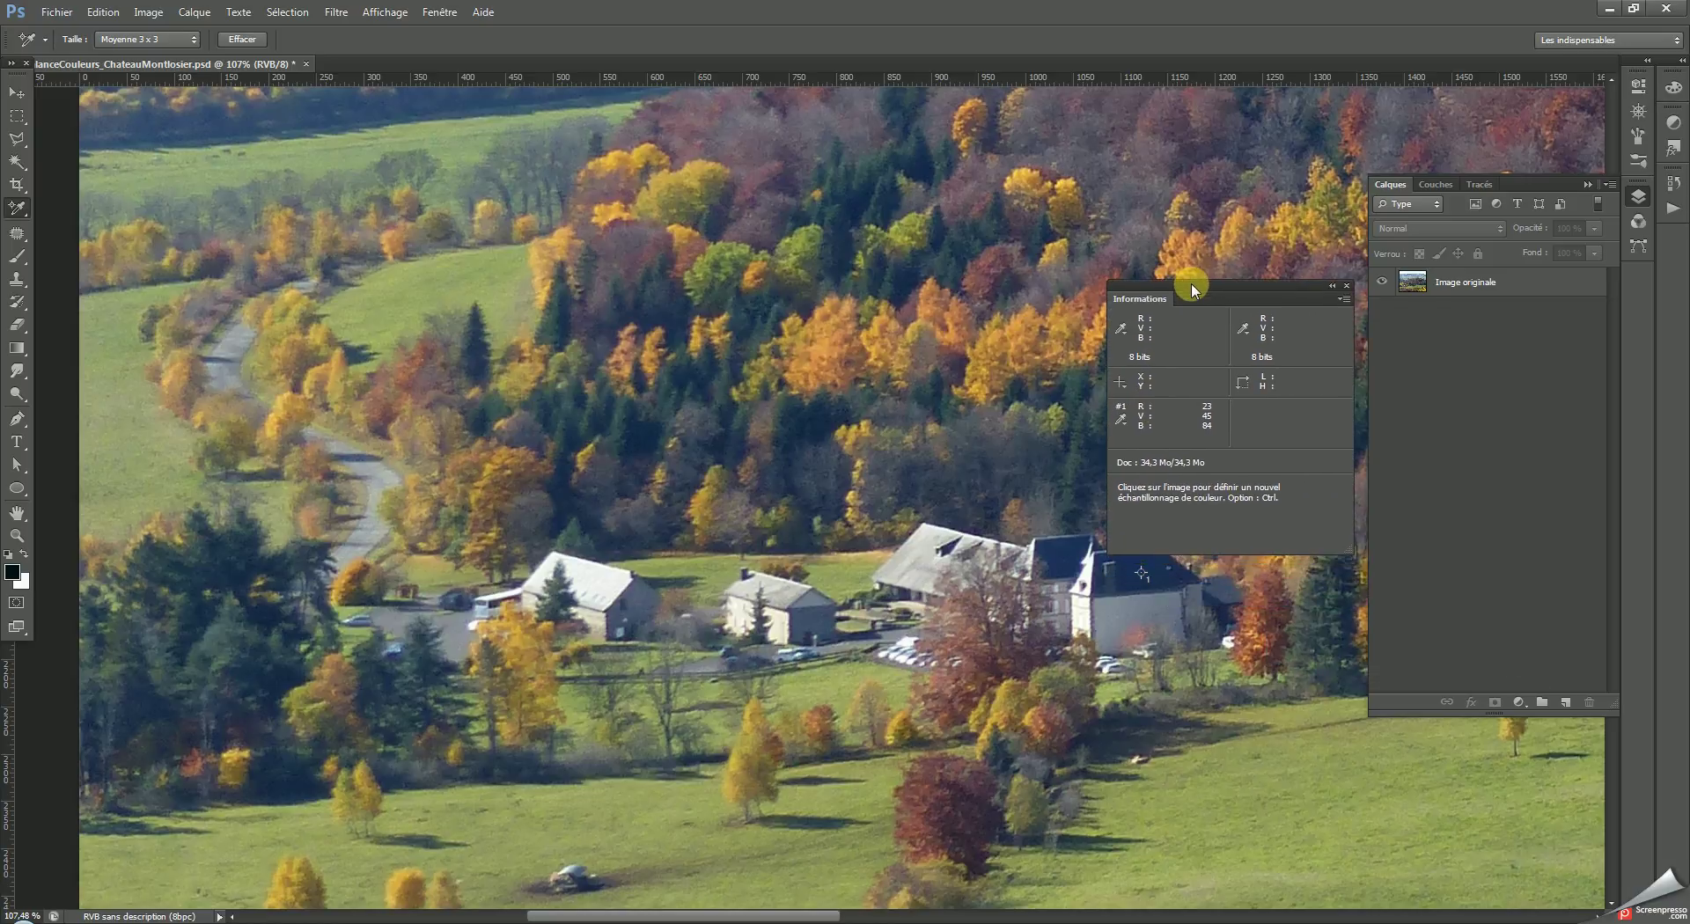
Step: Add a Balance des couleurs adjustment layer with the whole image in view, setting midtones Cyan-Rouge to +30 and Jaune-Bleu to -50
double_click(17, 512)
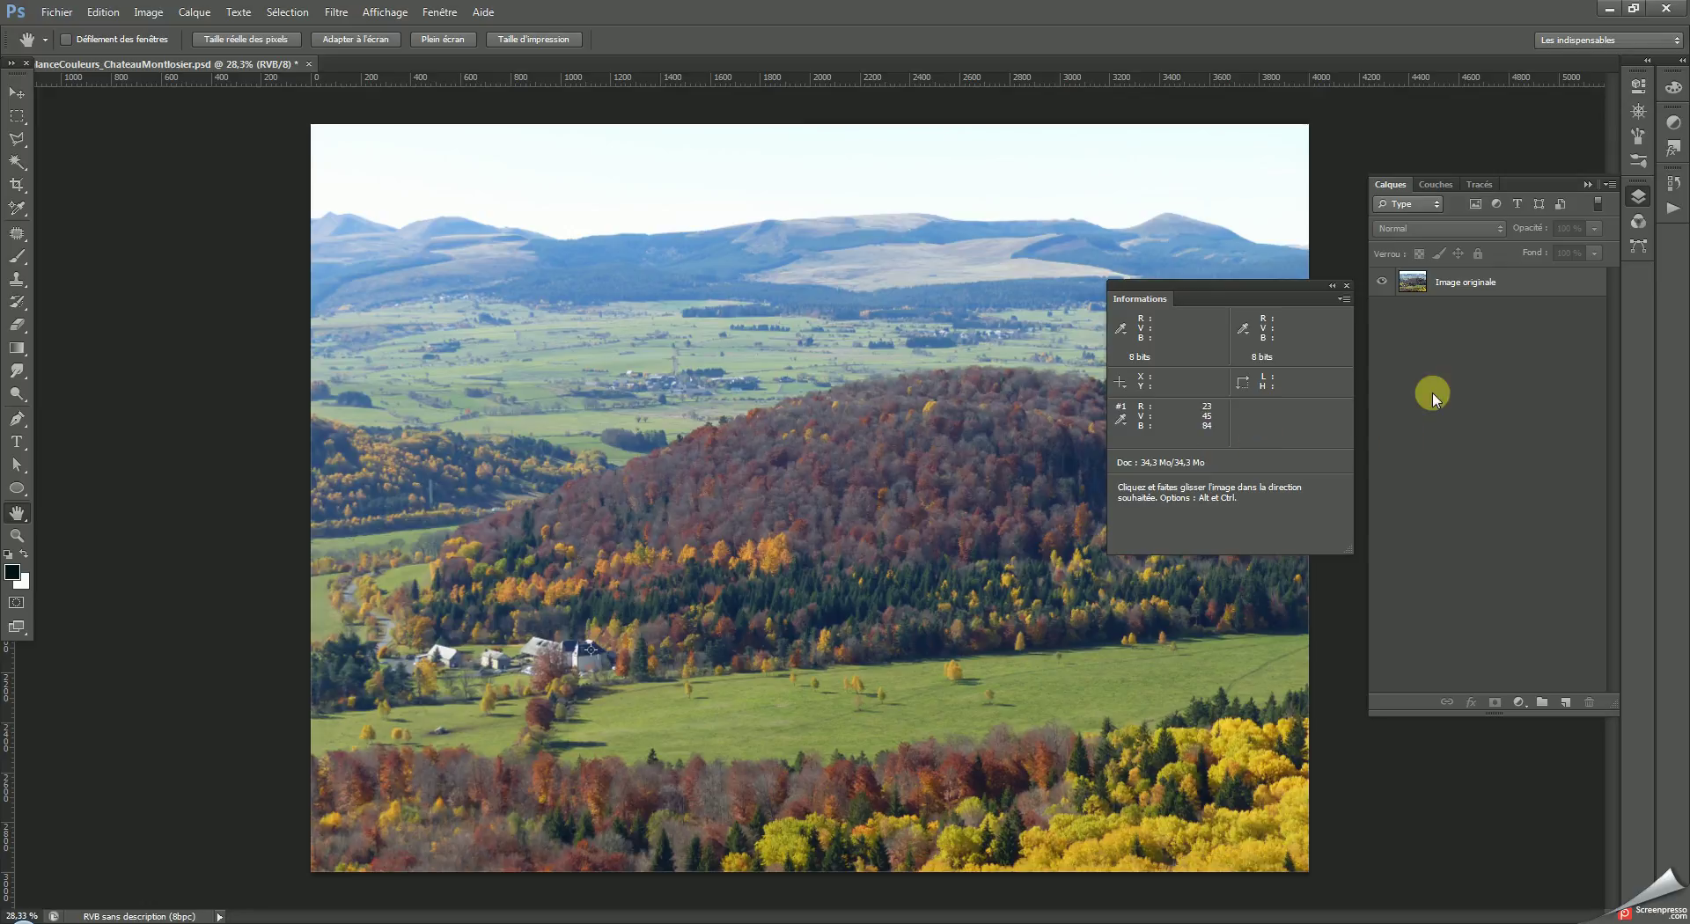
left_click(1519, 703)
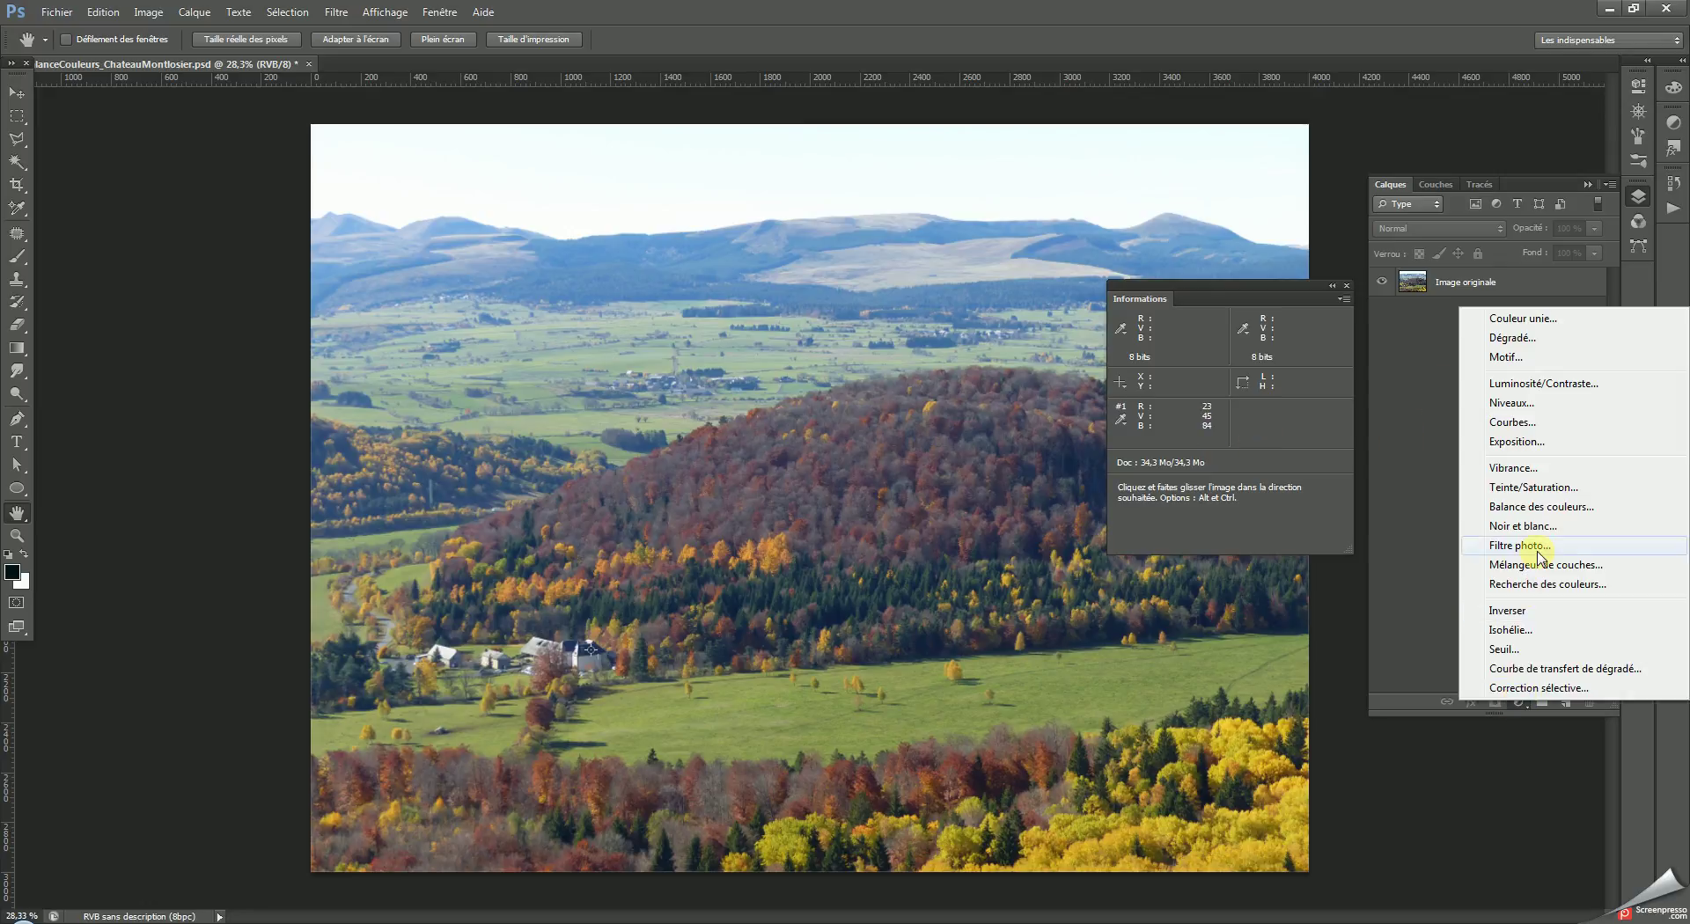
left_click(1537, 511)
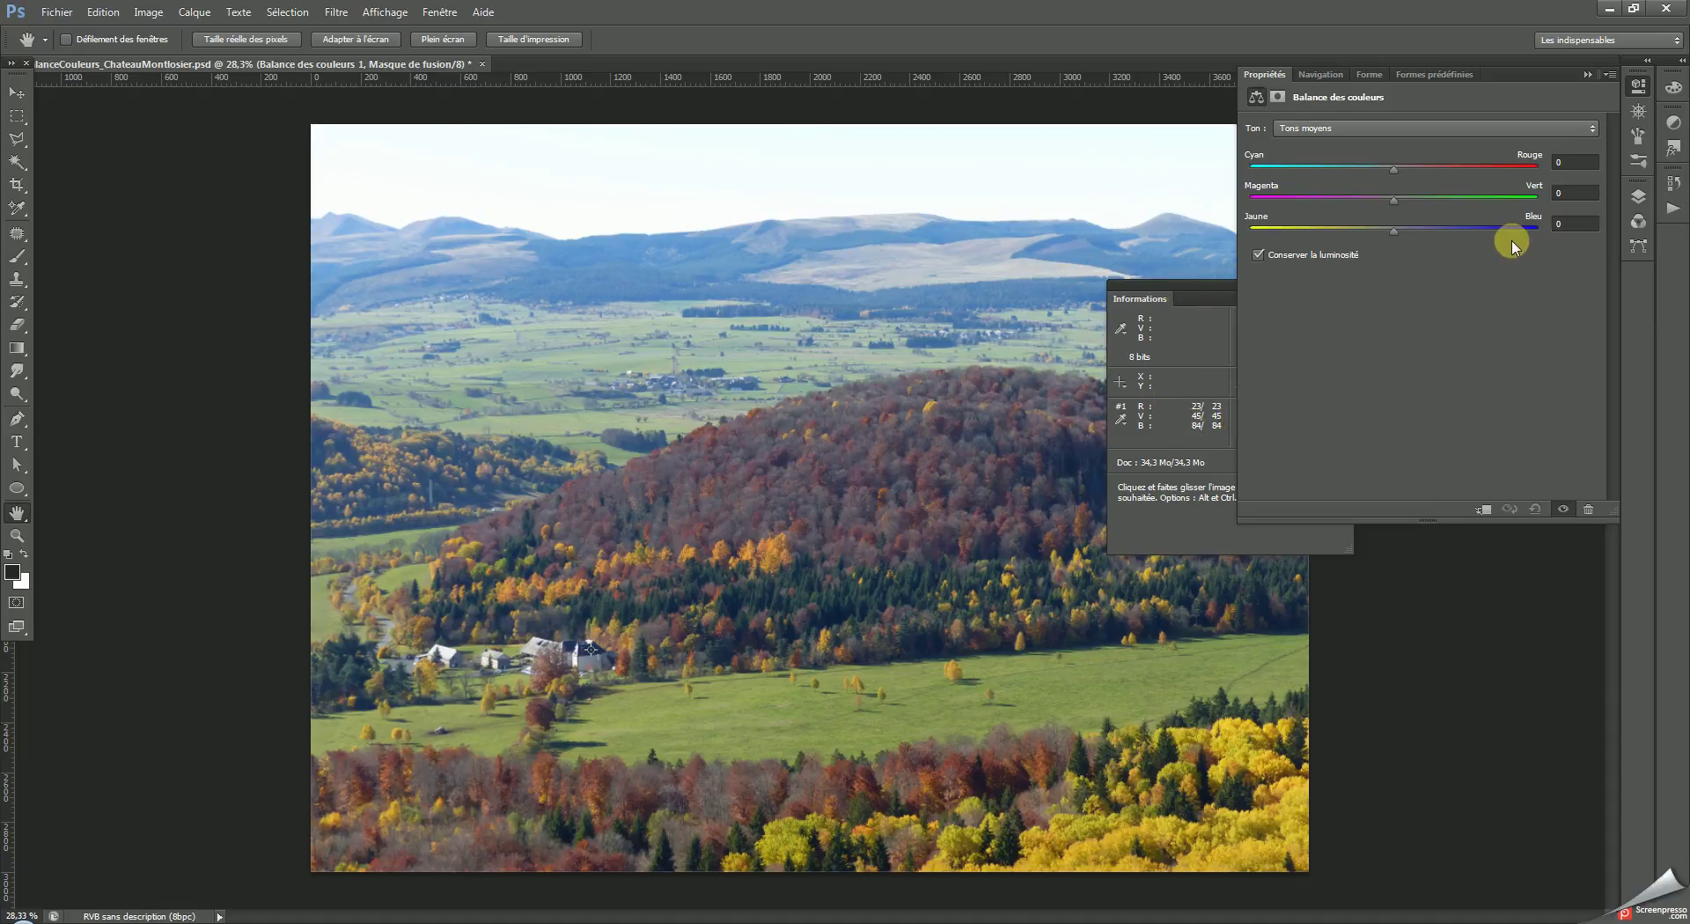
left_click(1571, 162)
key("shift+Up")
left_click(1563, 223)
type("-10")
key("Return")
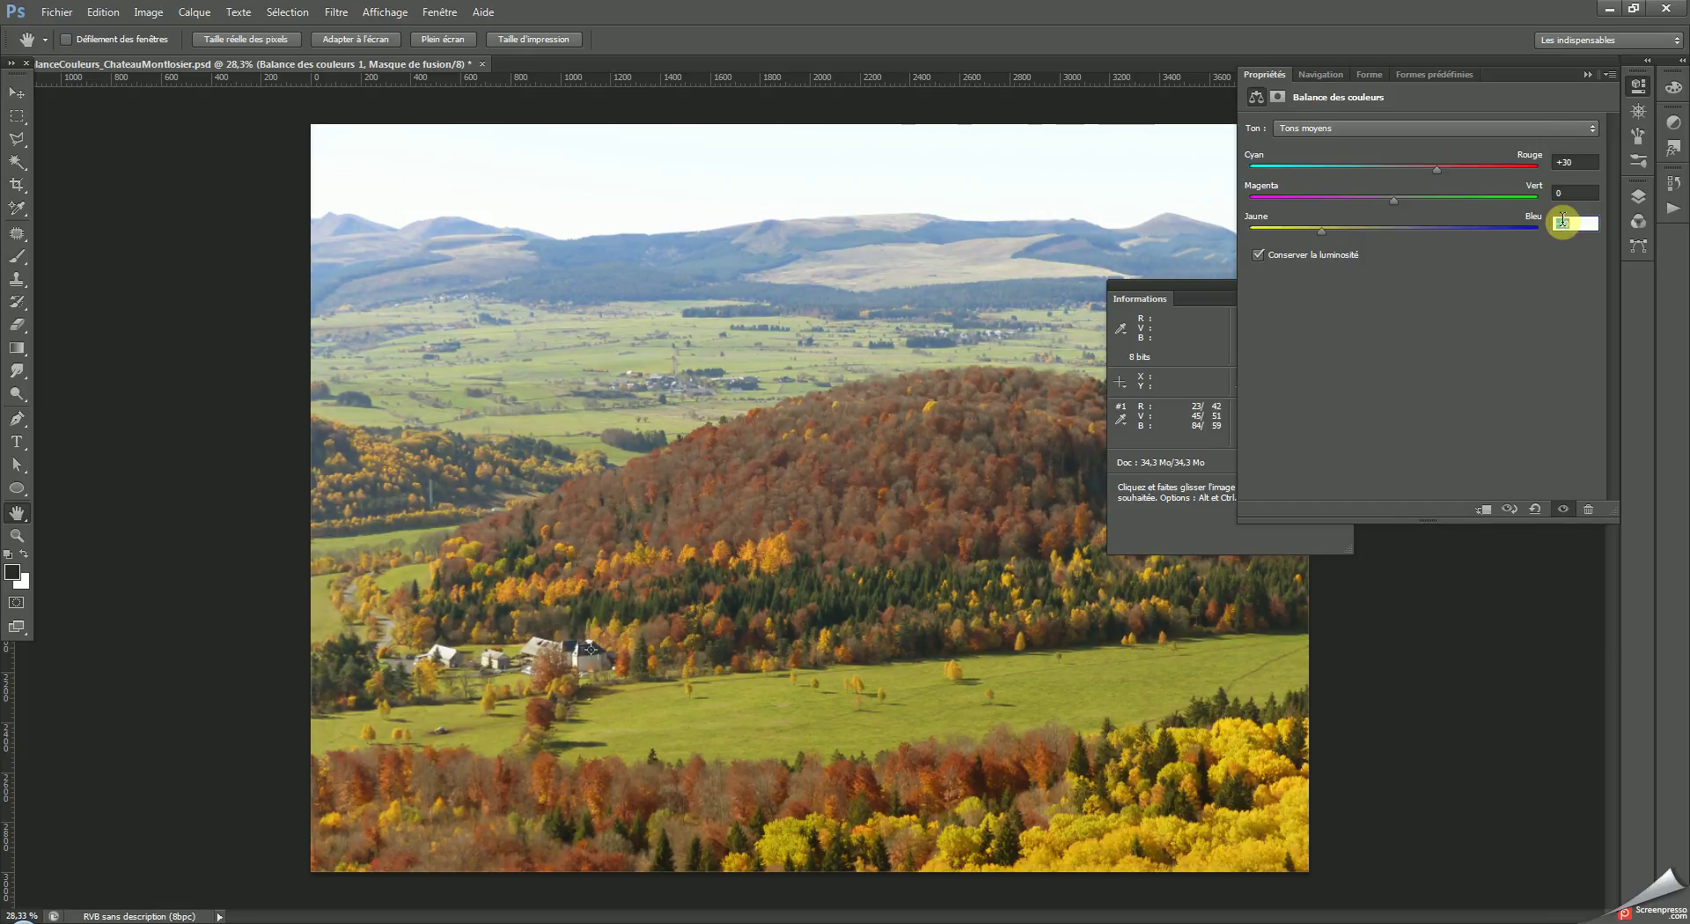
Step: Fine-tune the midtones to Cyan-Rouge +48 and Jaune-Bleu -64 to equalise the roof sampler's R, V and B values
left_click(1575, 161)
type("40")
key("Return")
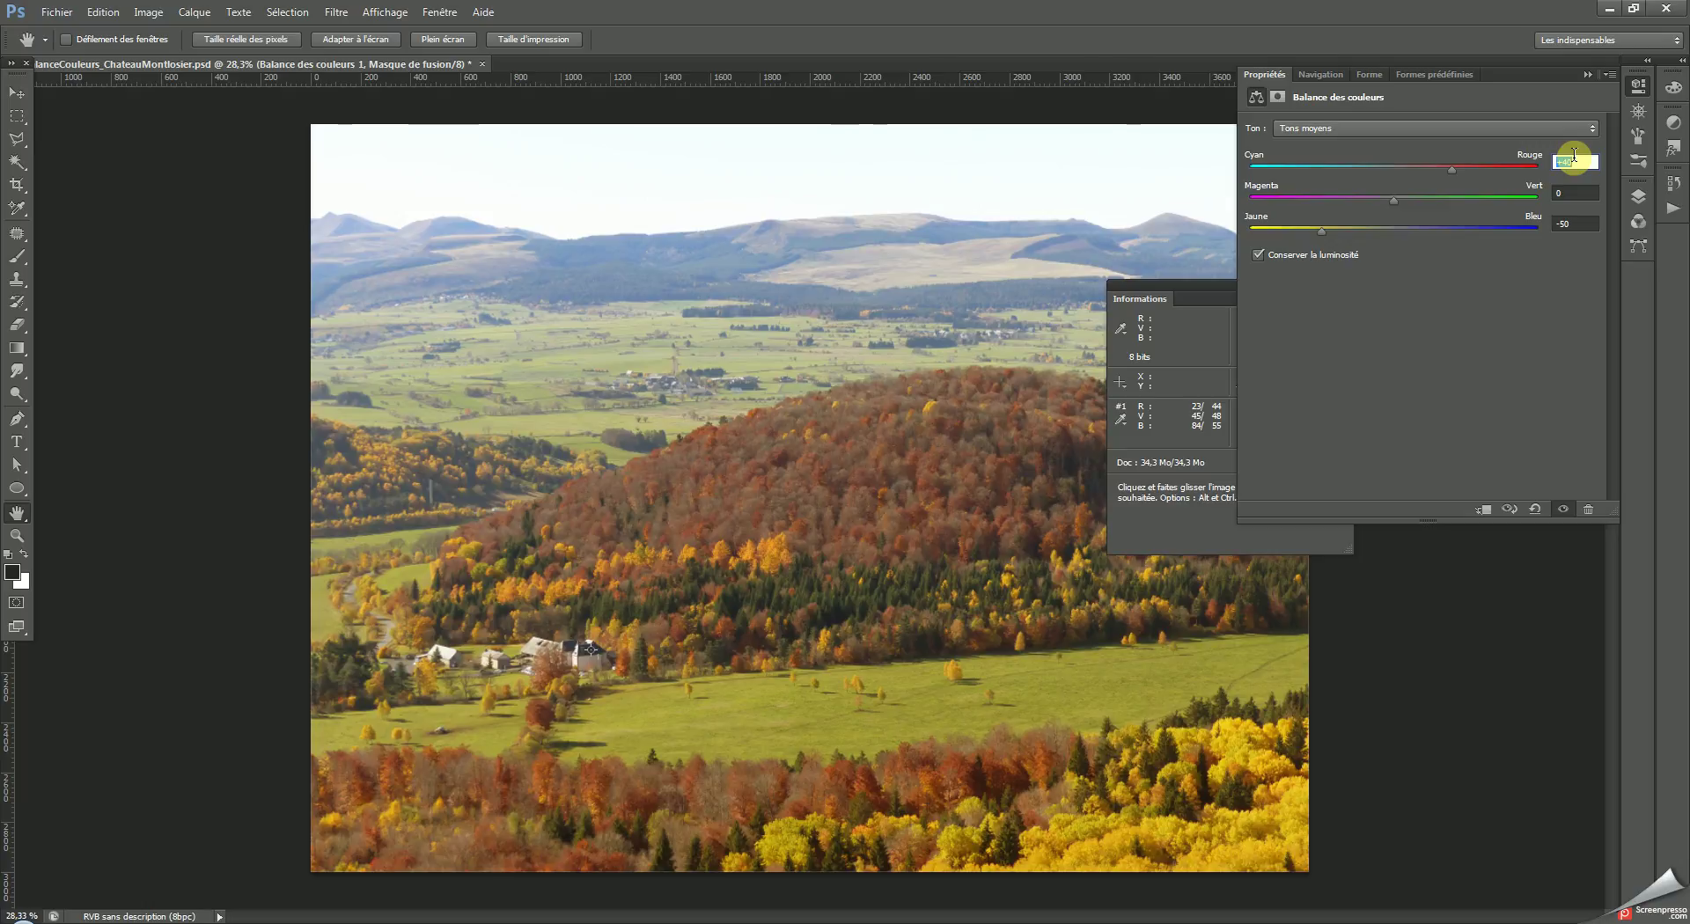
left_click(1576, 224)
key("Down")
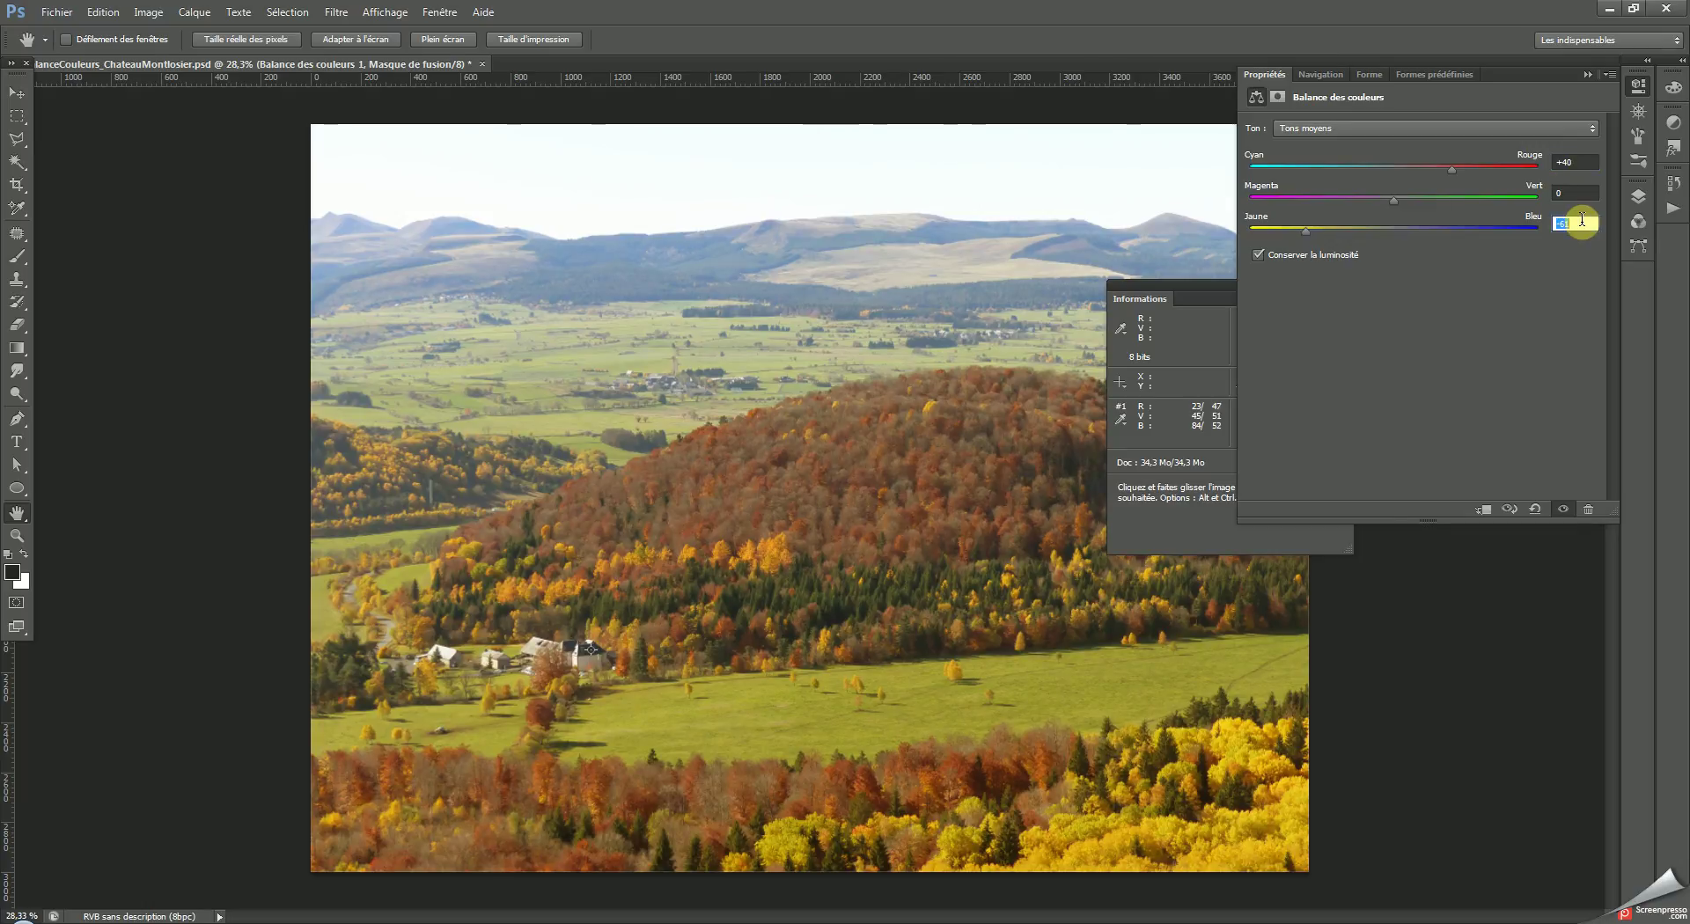
left_click(1575, 162)
key("Up")
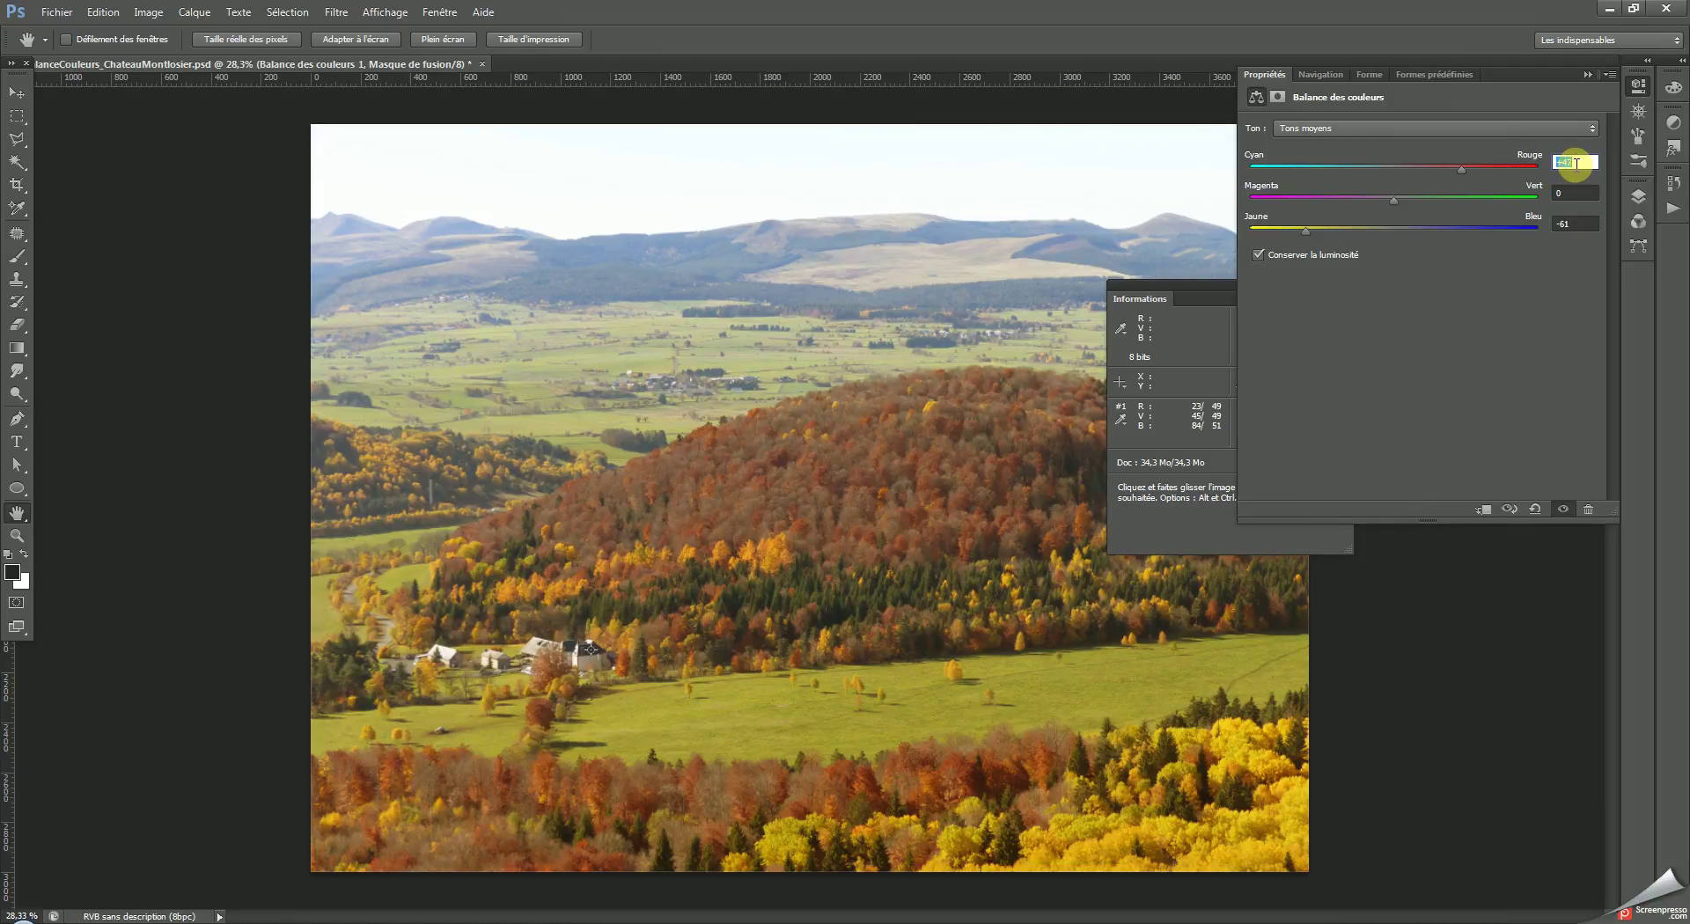
left_click(1576, 224)
key("Down")
left_click(1575, 163)
key("Up")
left_click(1576, 223)
key("Down")
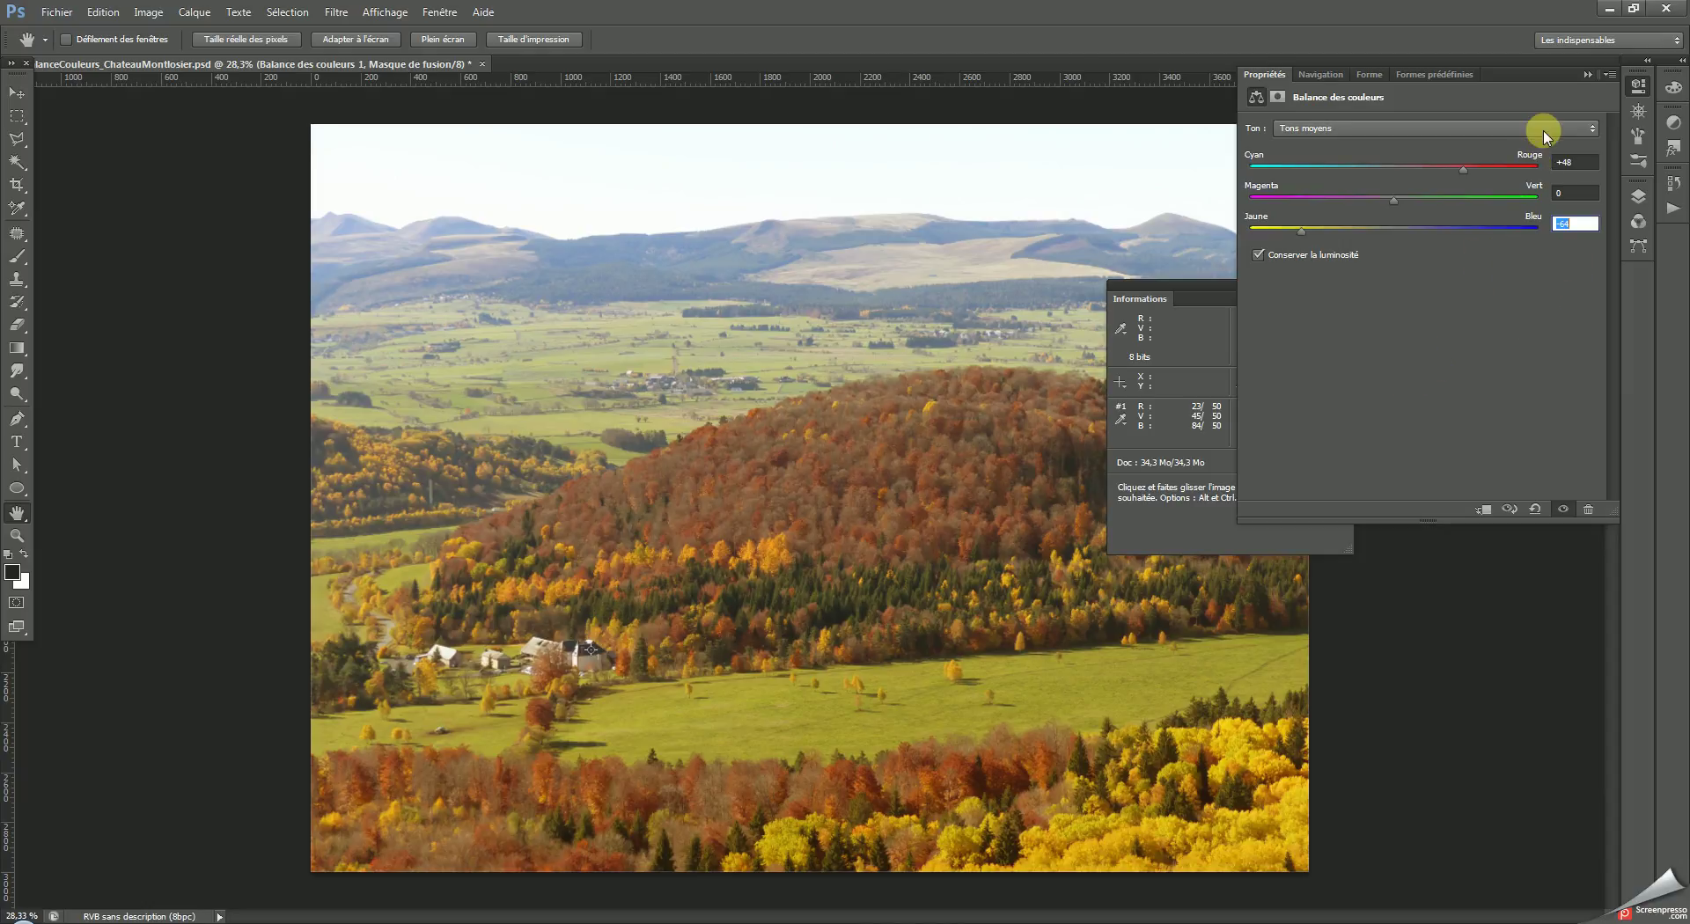
left_click(1587, 74)
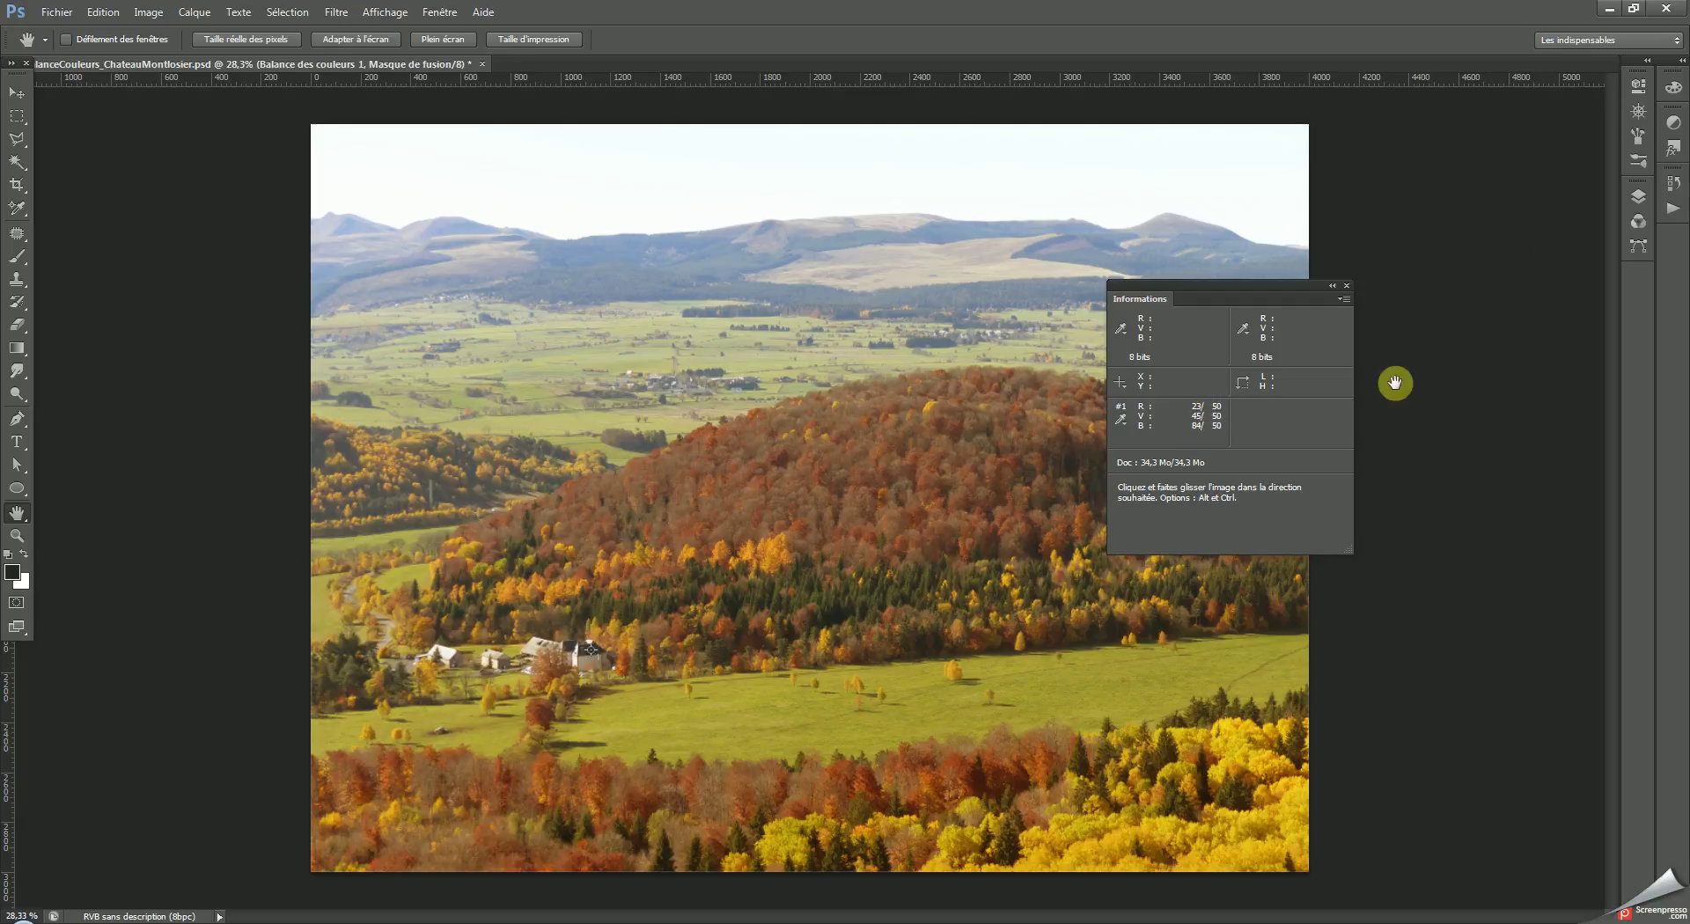
Step: Compare the landscape before and after the correction by toggling the colour balance layer's visibility
left_click(1638, 203)
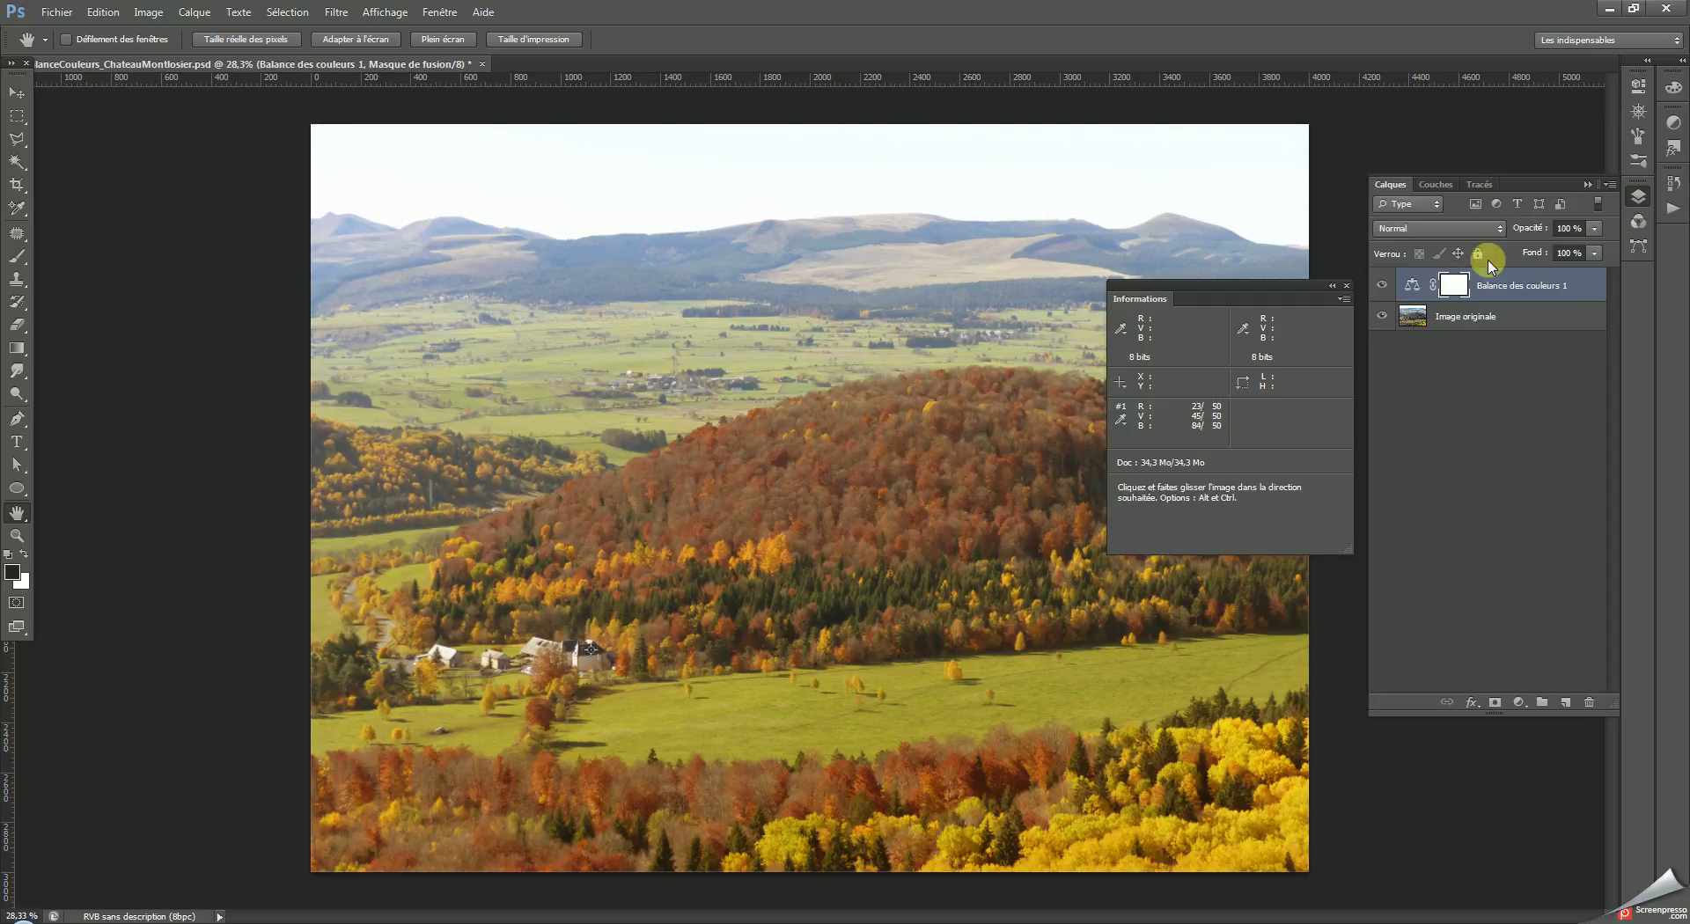
left_click(1381, 287)
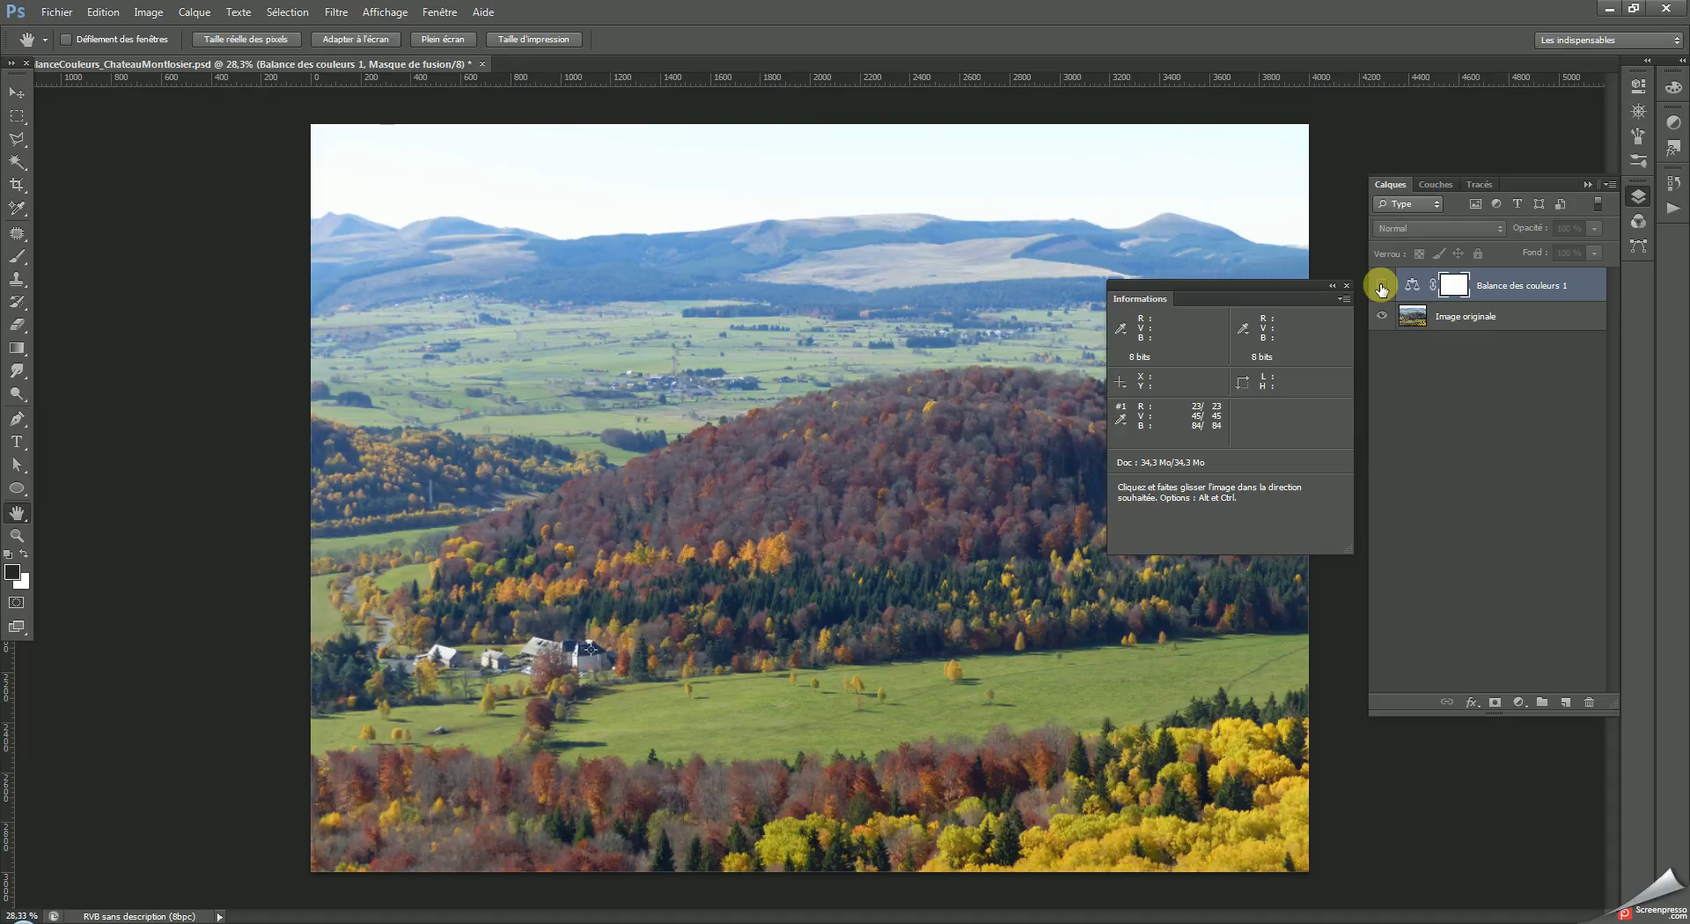
left_click(1382, 287)
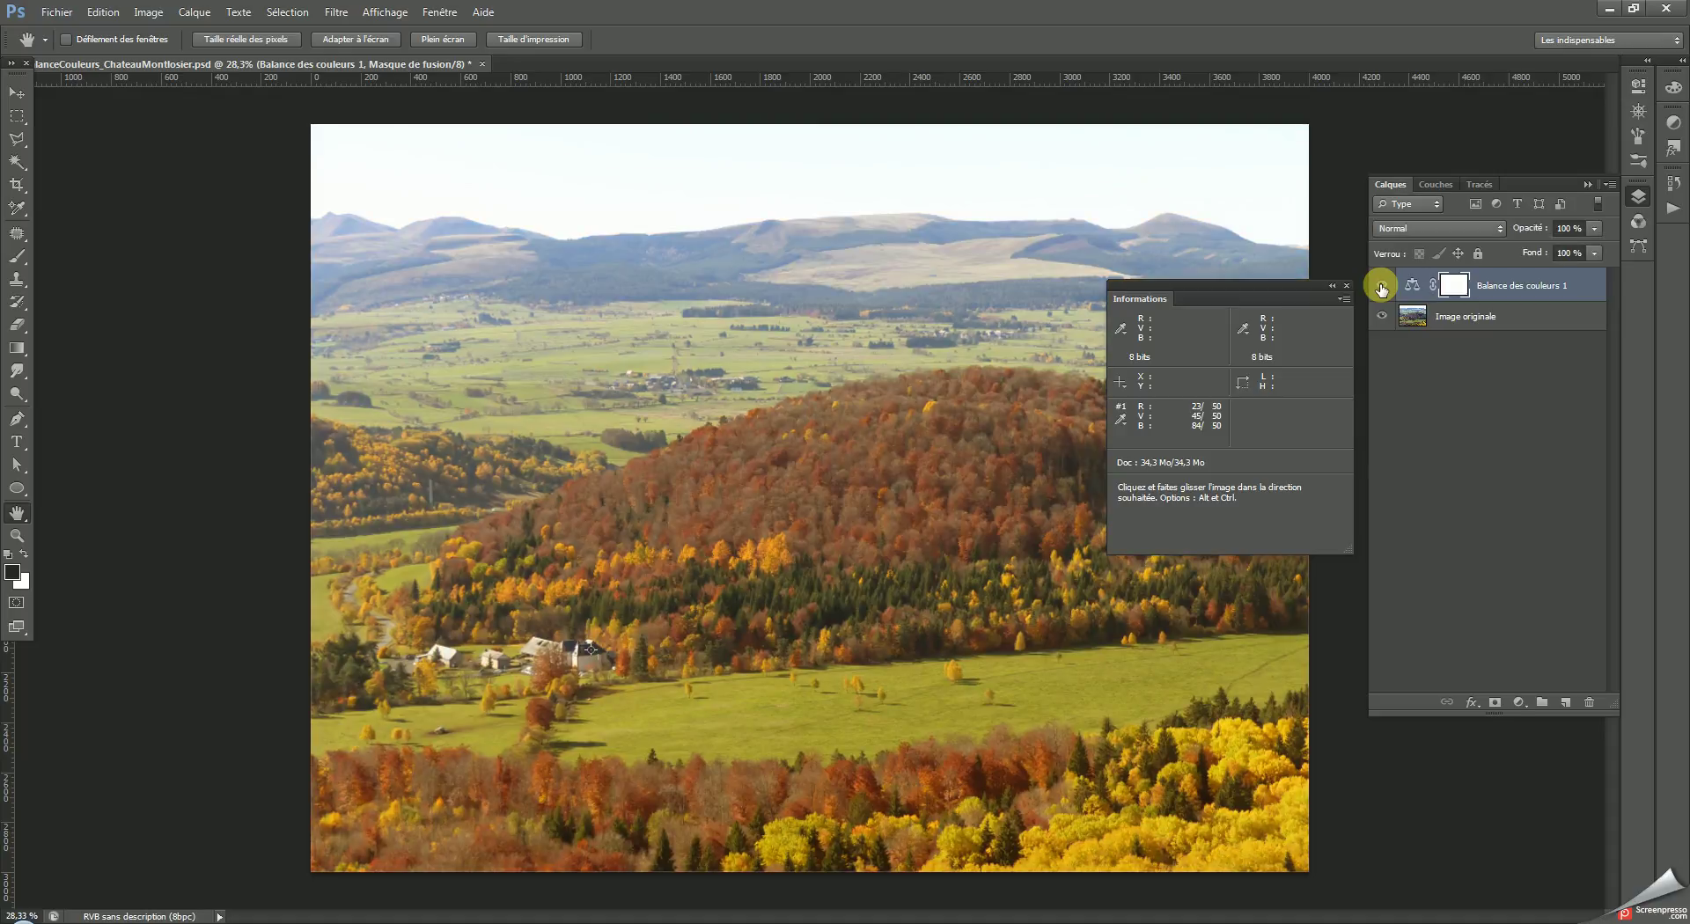